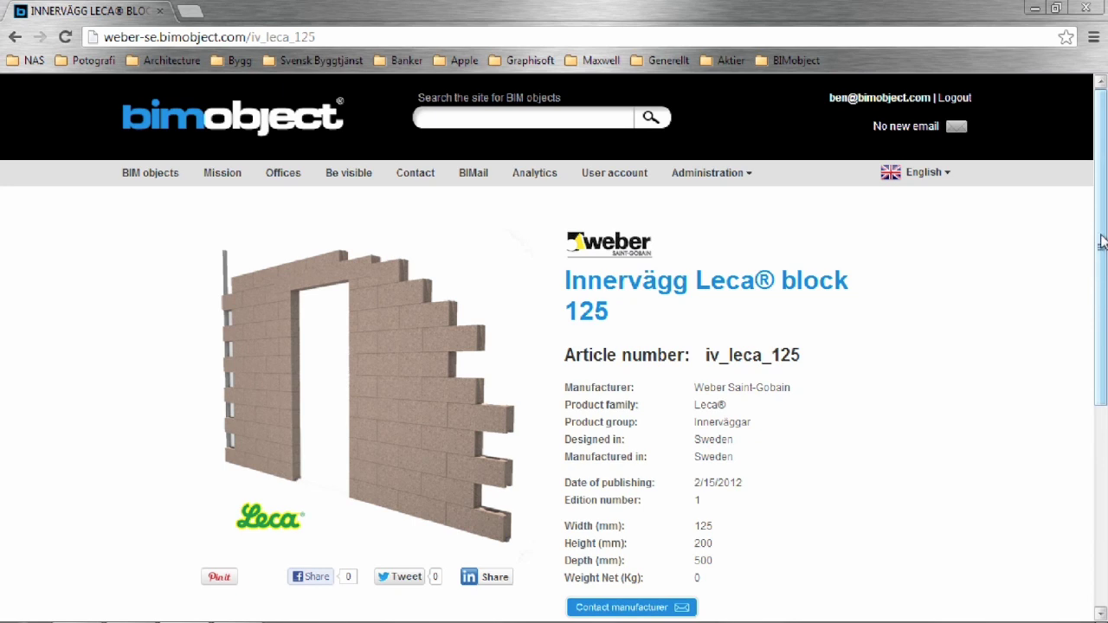
Scroll down the Weber Innervägg Leca® block 125 product page on BIMobject.
{"action": "scroll", "coordinate": [457, 327], "scroll_direction": "down", "scroll_amount": 2}
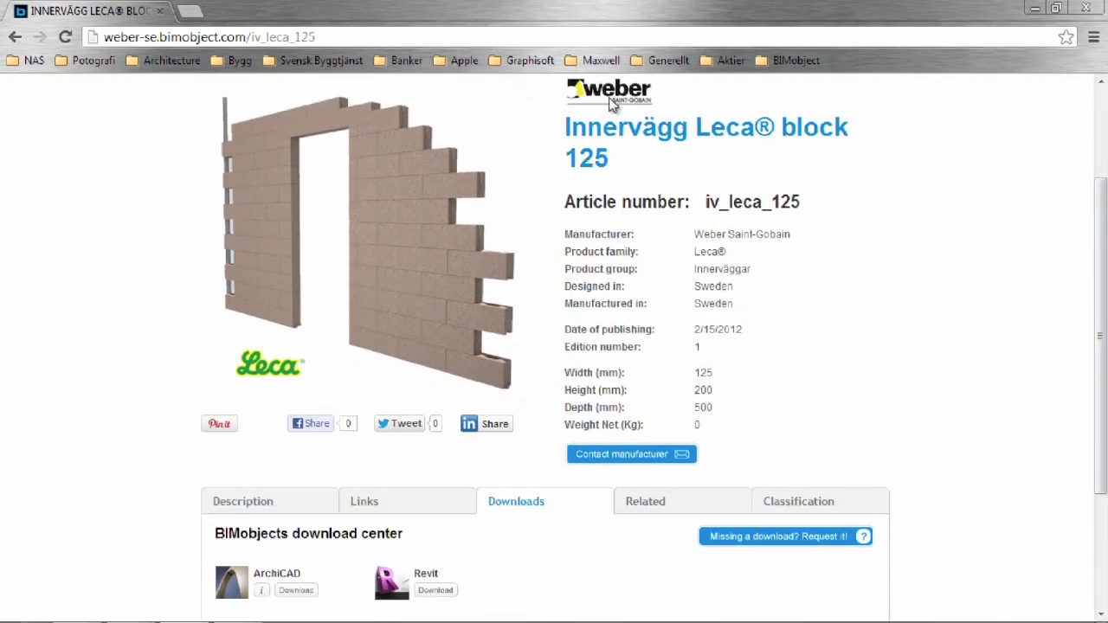
Scroll to the Downloads section and check the ArchiCAD download's info icon.
{"action": "scroll", "coordinate": [442, 566], "scroll_direction": "down", "scroll_amount": 1}
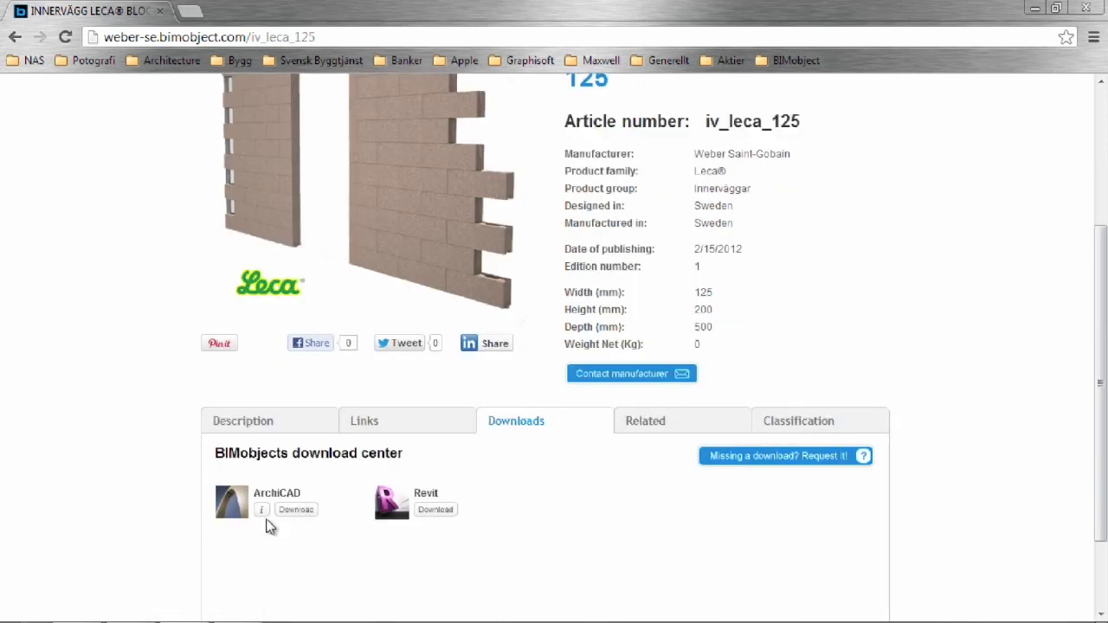
{"action": "mouse_move", "coordinate": [266, 519]}
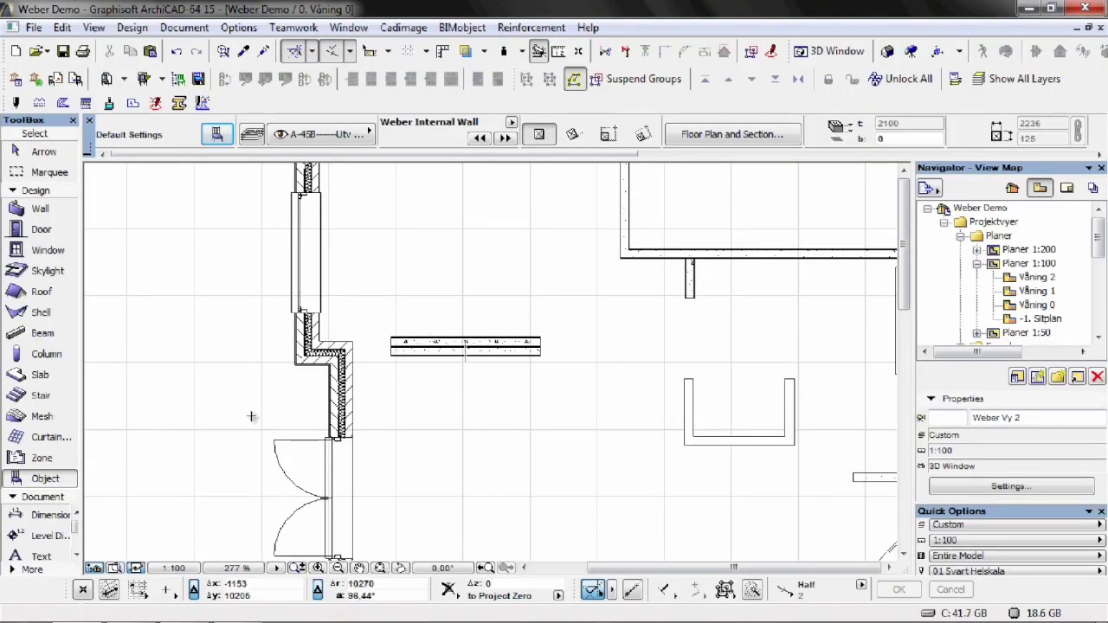
Open Object Default Settings and browse into the Weber_SWE library's parts folder.
{"action": "double_click", "coordinate": [43, 478]}
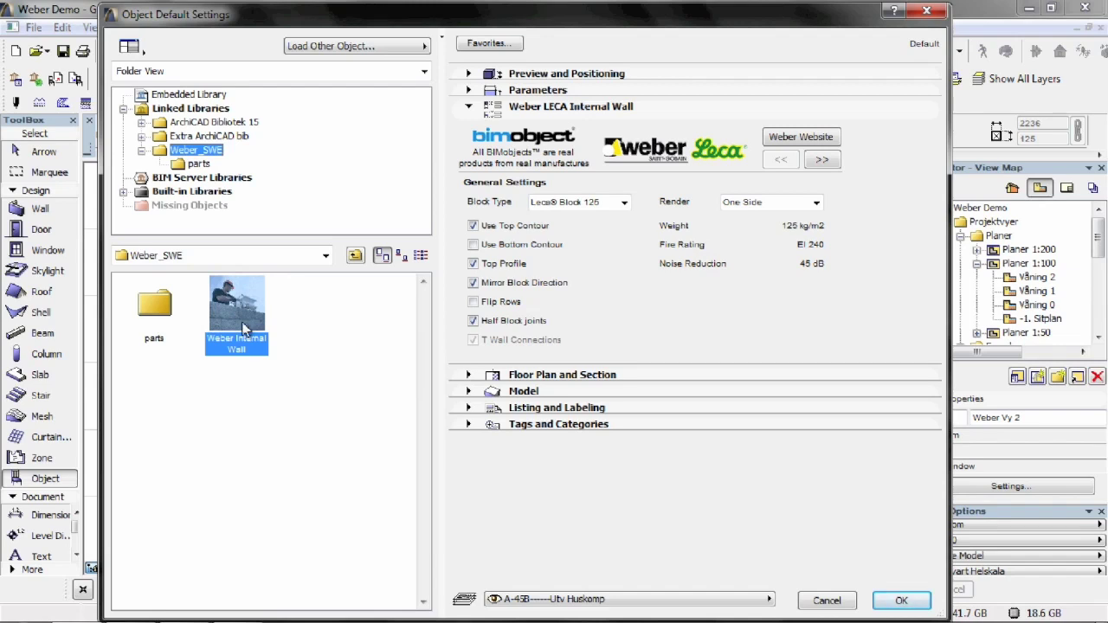
{"action": "double_click", "coordinate": [166, 331]}
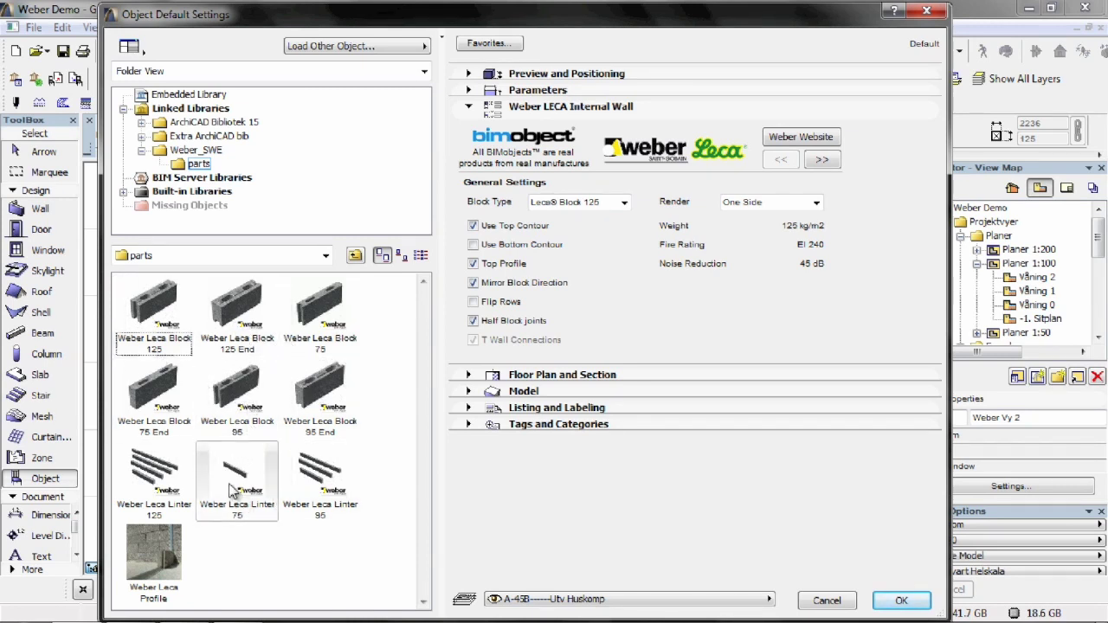
Compare Weber Leca Linter 125 and Linter 75 lintel lengths, keeping 1500 mm, then select Weber Leca Profile.
{"action": "left_click", "coordinate": [174, 492]}
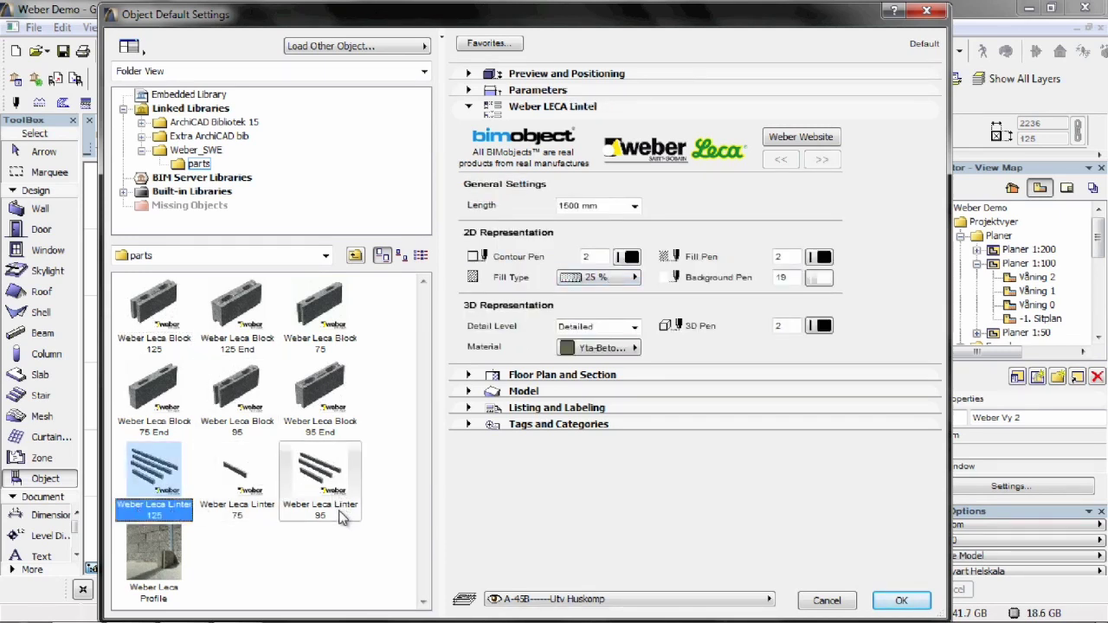
{"action": "left_click", "coordinate": [635, 207]}
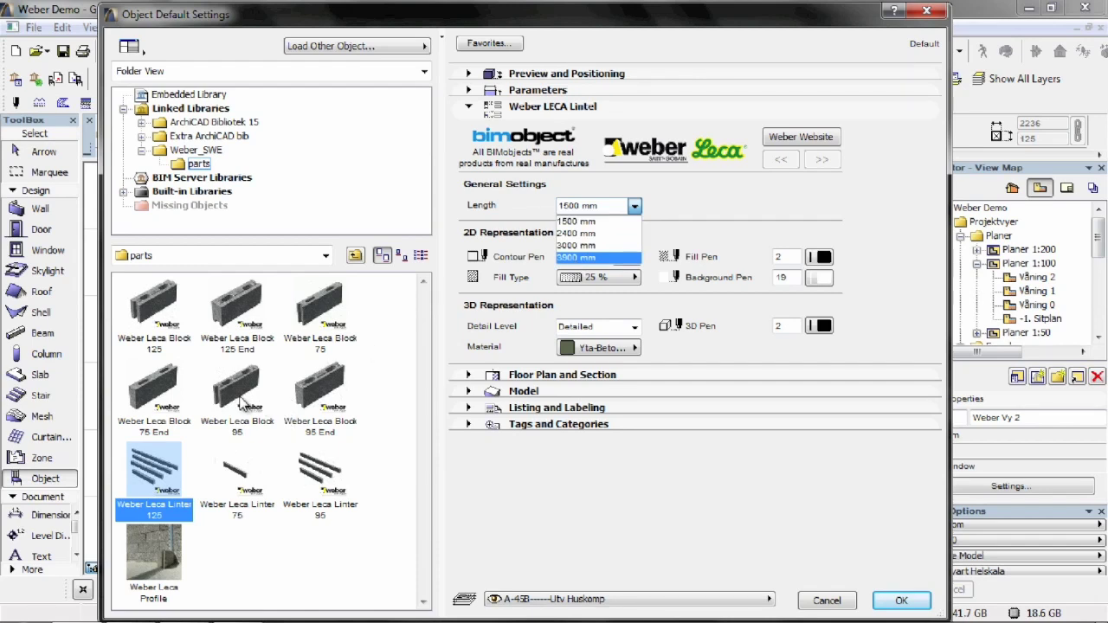
{"action": "left_click", "coordinate": [255, 491]}
{"action": "left_click", "coordinate": [242, 474]}
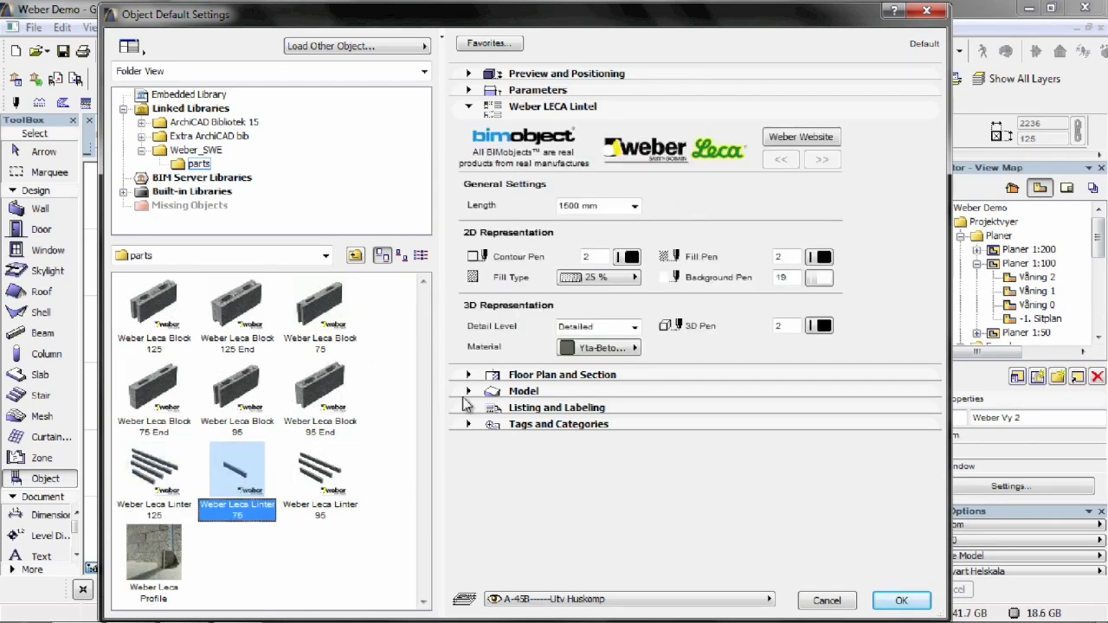
{"action": "left_click", "coordinate": [636, 207]}
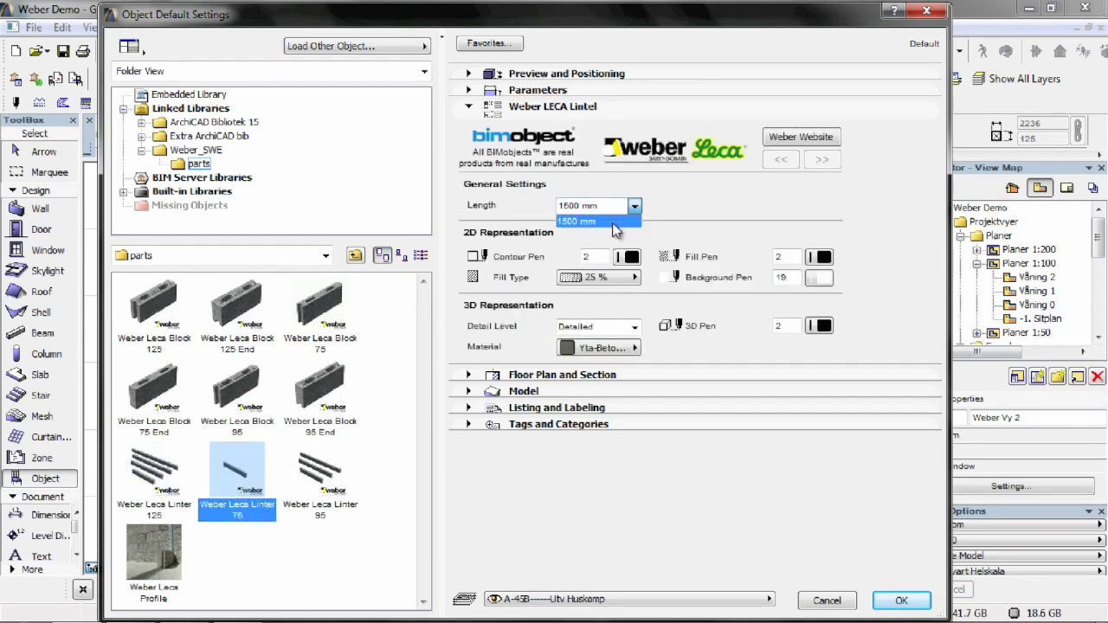
{"action": "left_click", "coordinate": [606, 223]}
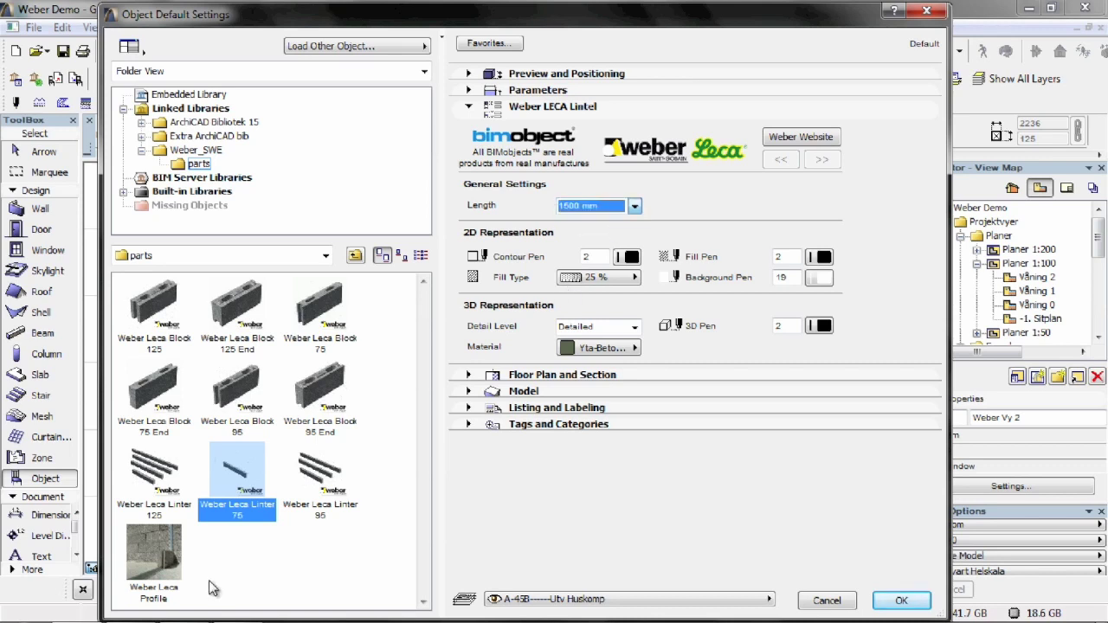
{"action": "left_click", "coordinate": [177, 571]}
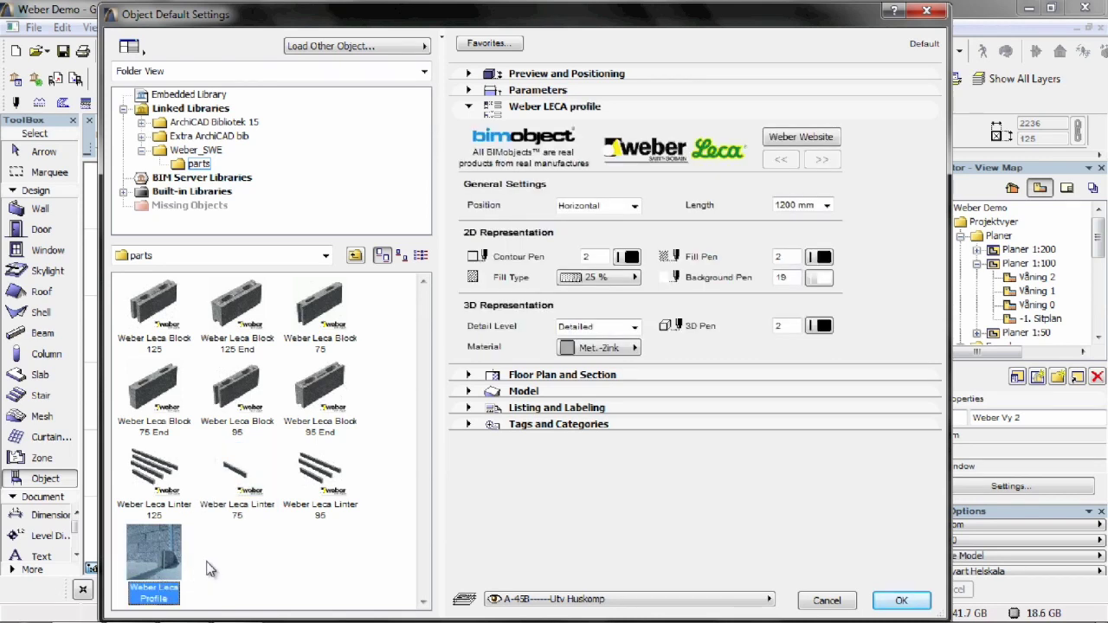
Keep the Weber Leca Profile at Horizontal position and 1200 mm length, then confirm.
{"action": "left_click", "coordinate": [633, 206]}
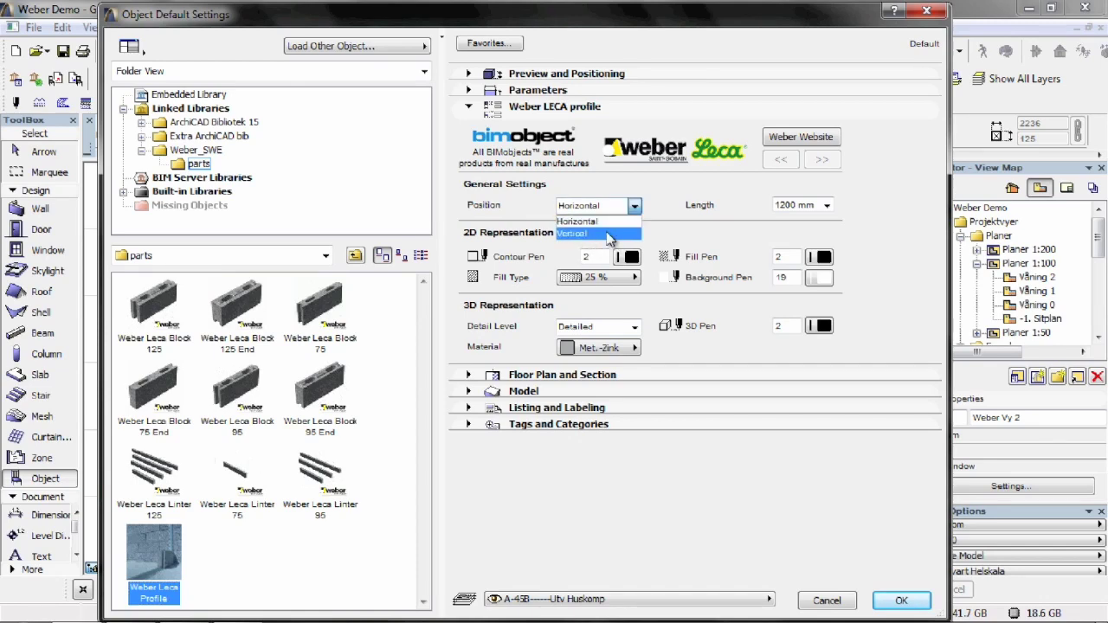
{"action": "left_click", "coordinate": [558, 76]}
{"action": "left_click", "coordinate": [558, 76]}
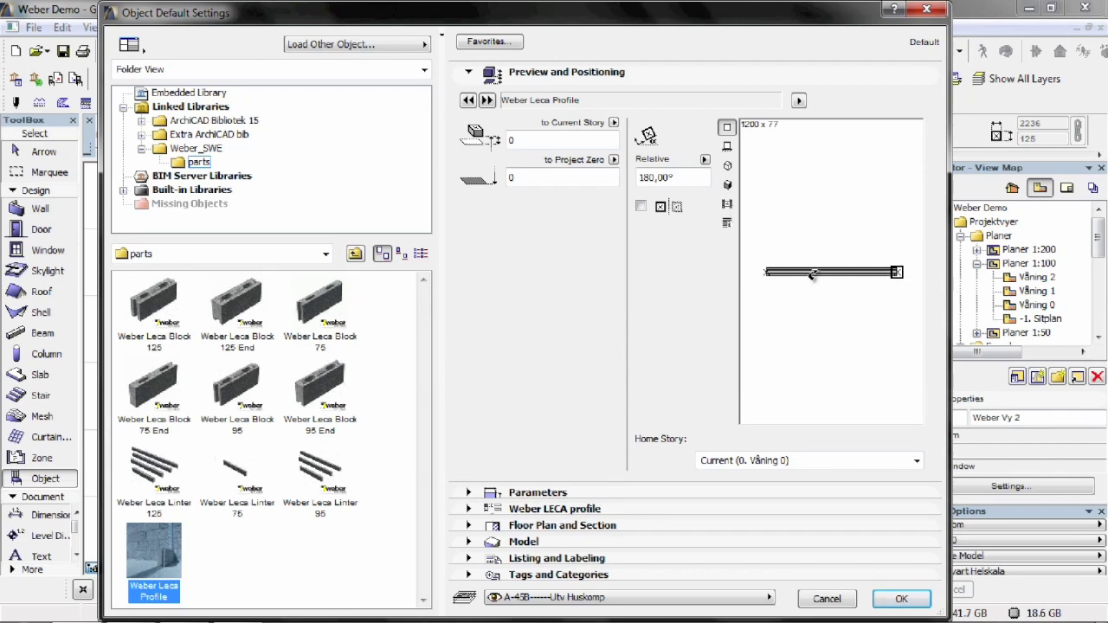
{"action": "left_click", "coordinate": [616, 508]}
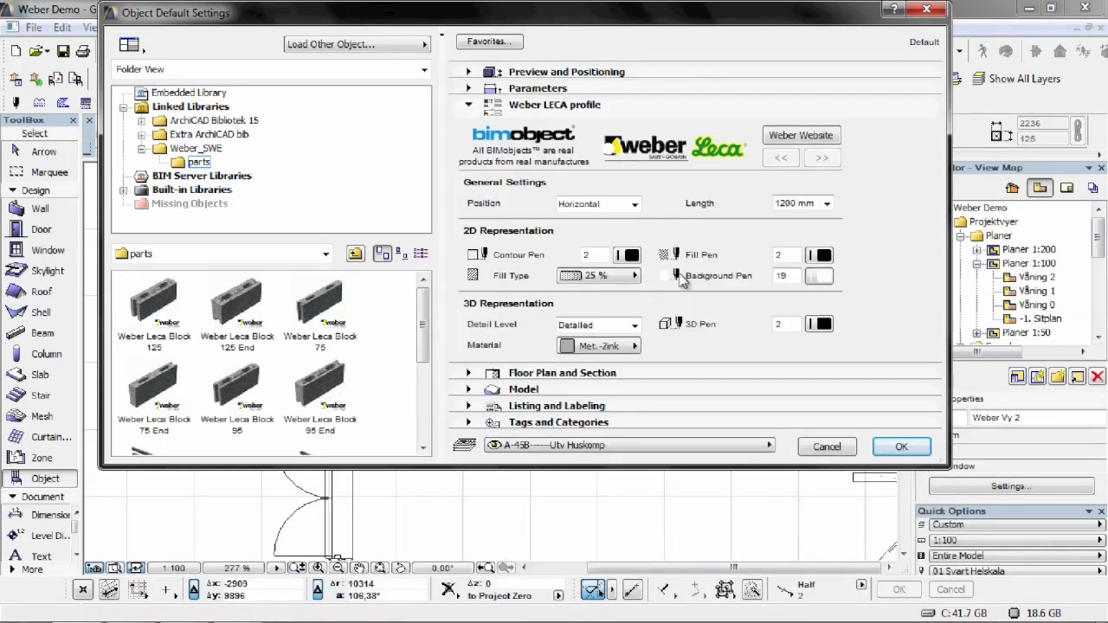
{"action": "left_click", "coordinate": [826, 204]}
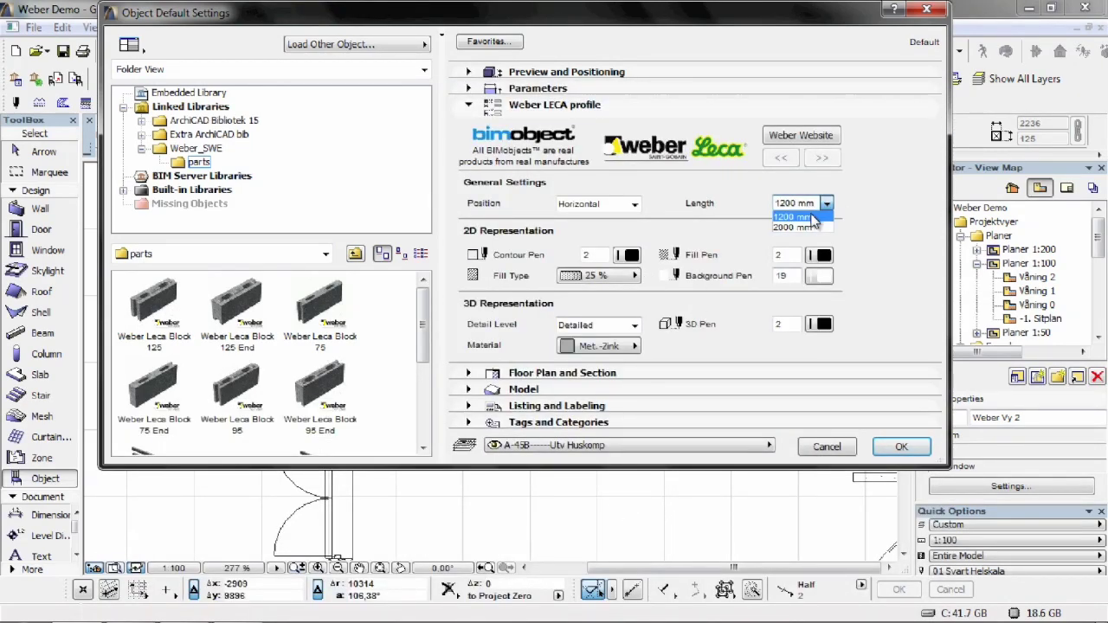
{"action": "left_click", "coordinate": [883, 235]}
{"action": "left_click", "coordinate": [901, 447]}
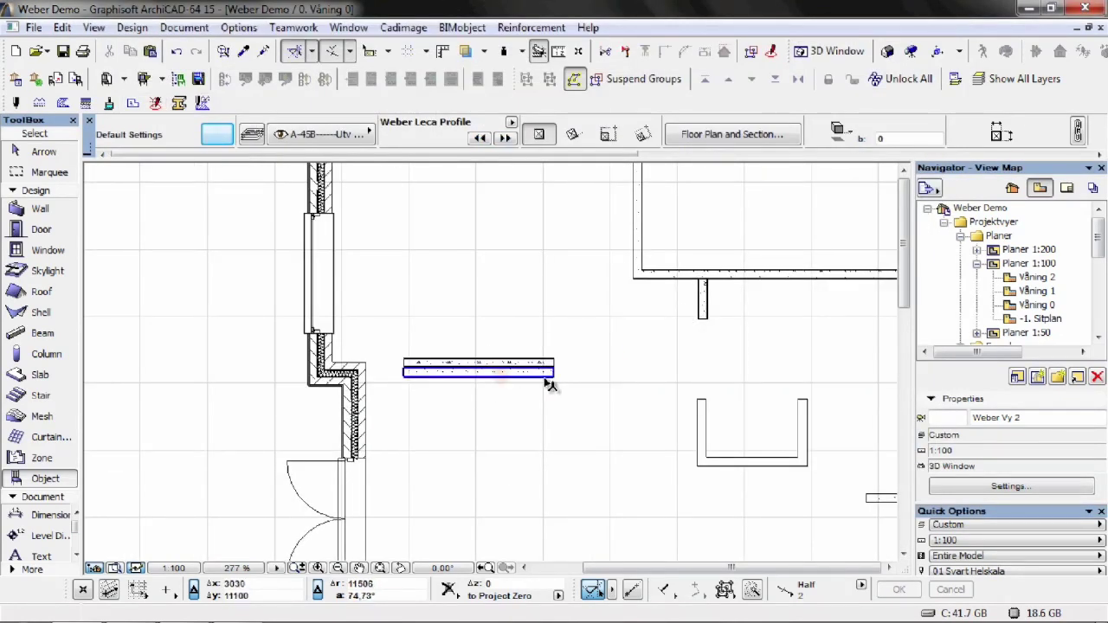
Select all 24 plan walls and shift the view to show the upper walls.
{"action": "key", "text": "ctrl+a"}
{"action": "scroll", "coordinate": [791, 337], "scroll_direction": "down", "scroll_amount": 2}
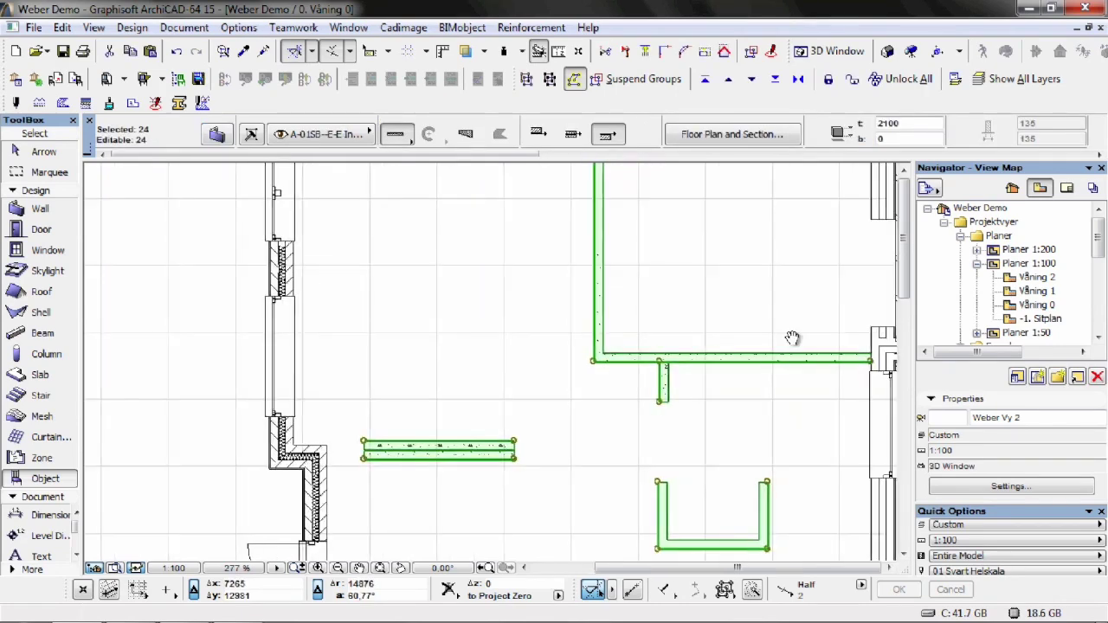
{"action": "middle_click_drag", "start_coordinate": [776, 297], "coordinate": [766, 299]}
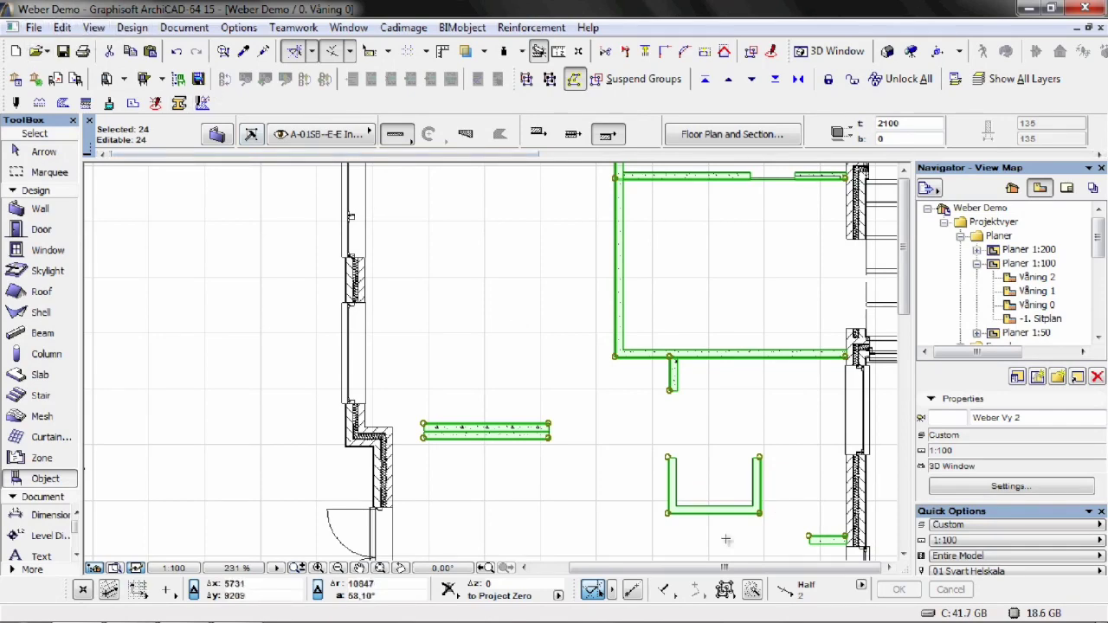
{"action": "middle_click_drag", "start_coordinate": [733, 278], "coordinate": [729, 312]}
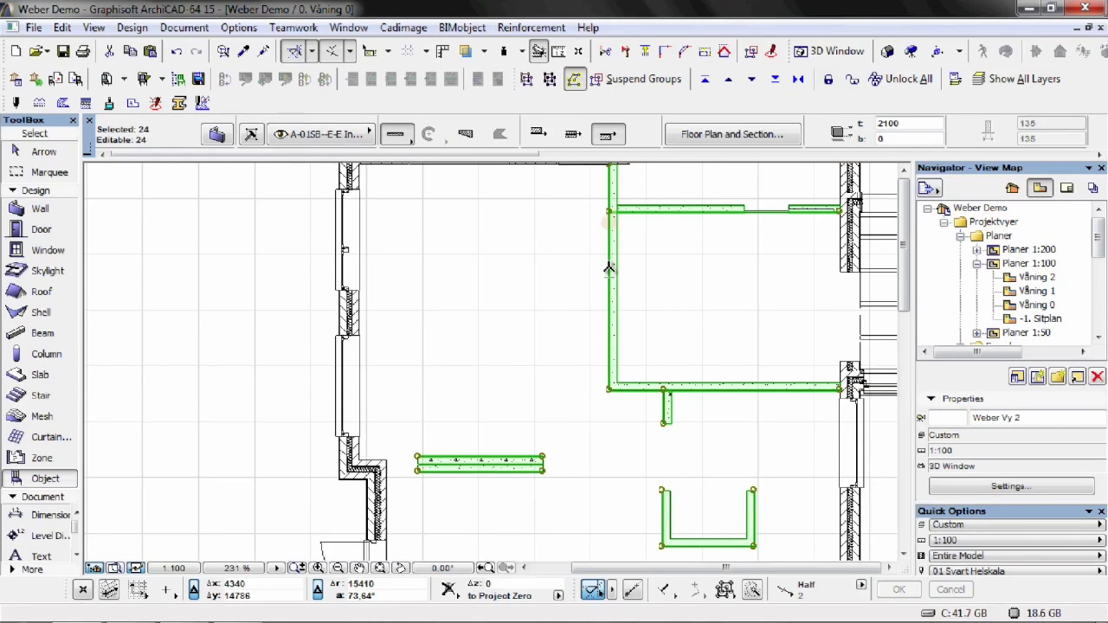
Check the selected walls in the 3D view, then return to the 0. Våning floor plan.
{"action": "key", "text": "F3"}
{"action": "scroll", "coordinate": [683, 299], "scroll_direction": "up", "scroll_amount": 3}
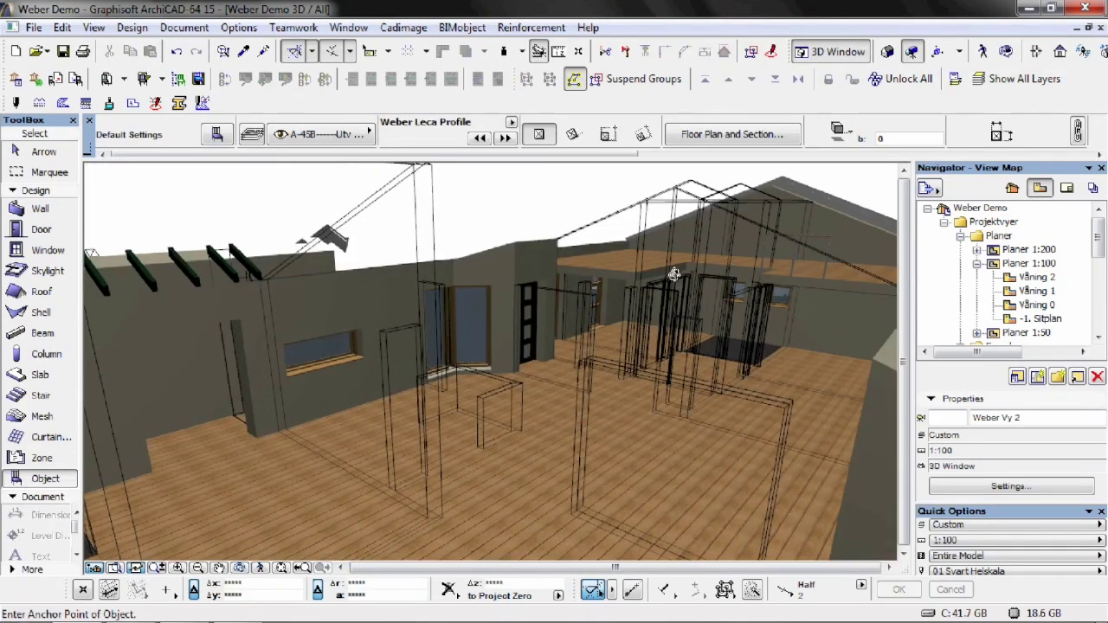
{"action": "scroll", "coordinate": [673, 273], "scroll_direction": "up", "scroll_amount": 3}
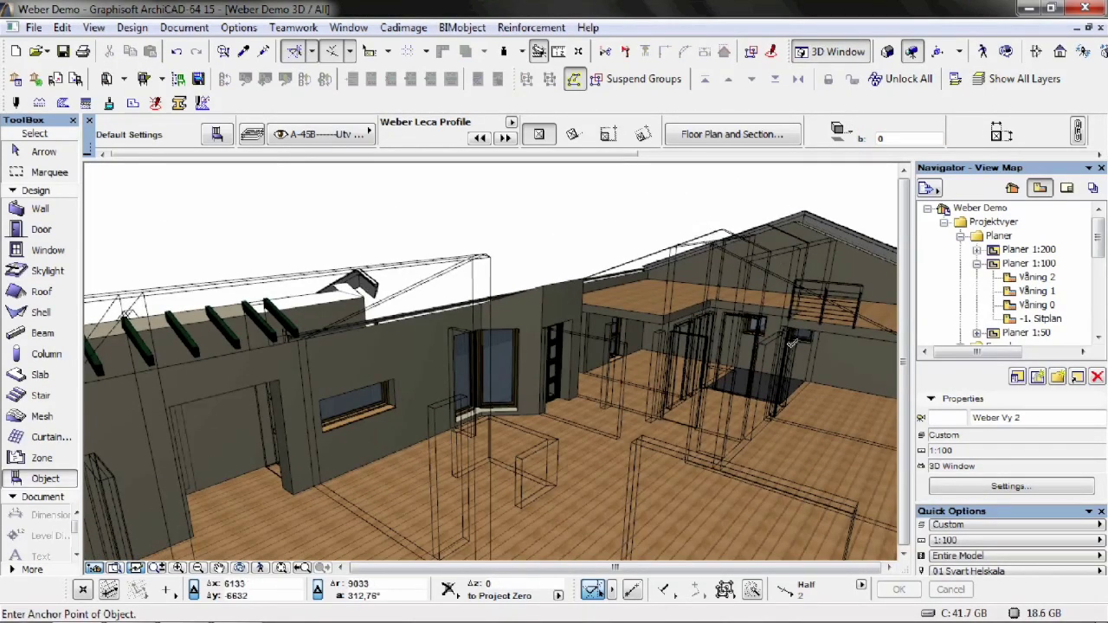
{"action": "scroll", "coordinate": [792, 344], "scroll_direction": "up", "scroll_amount": 2}
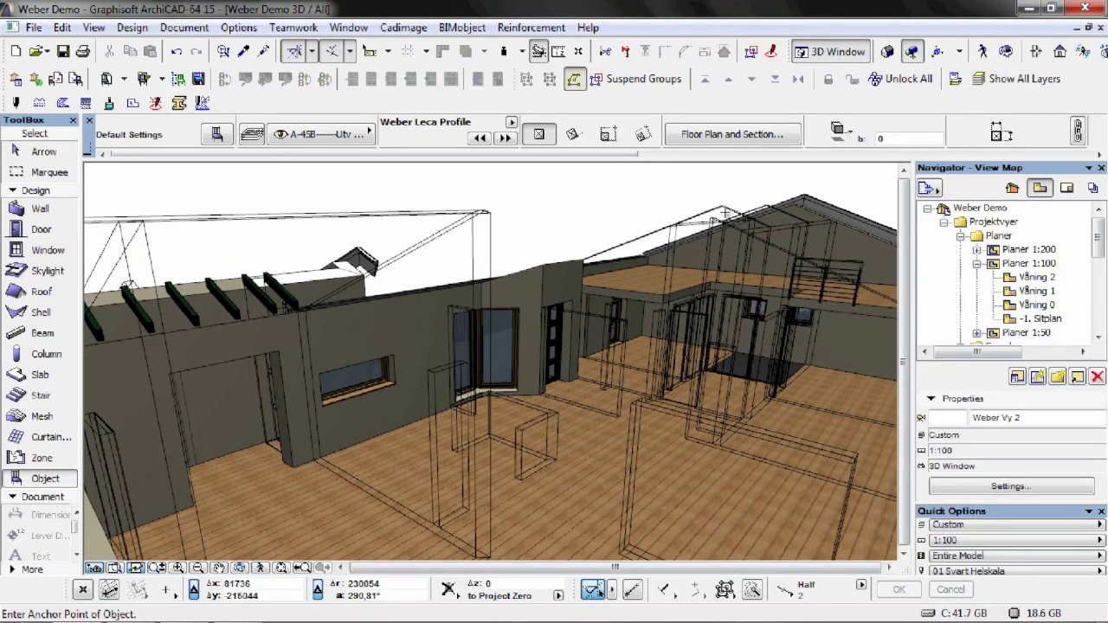
{"action": "key", "text": "F2"}
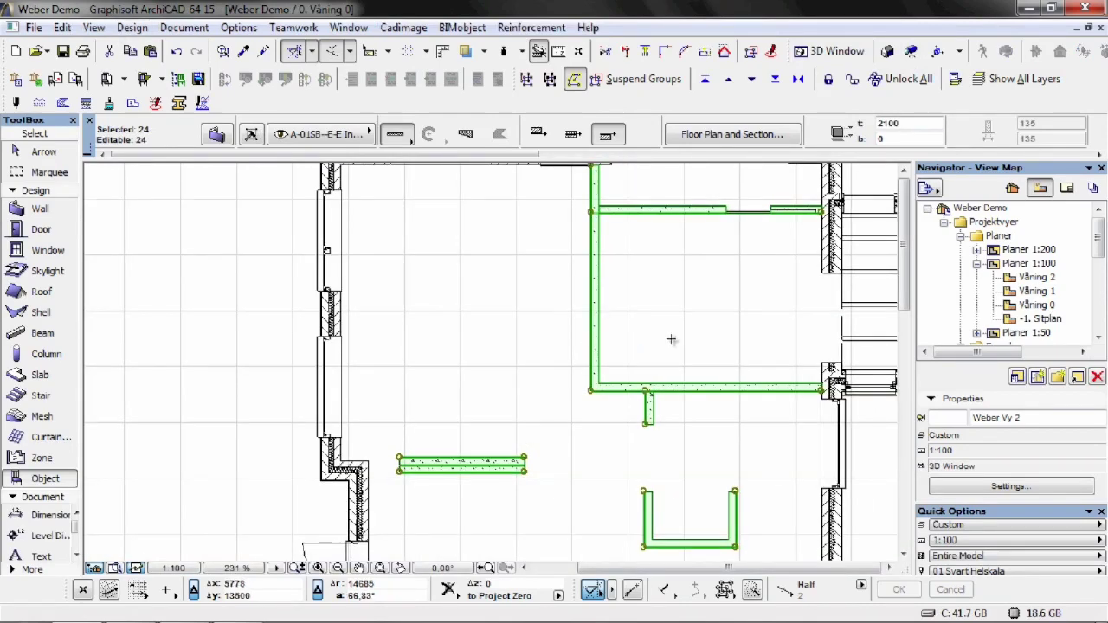
{"action": "scroll", "coordinate": [667, 339], "scroll_direction": "down", "scroll_amount": 1}
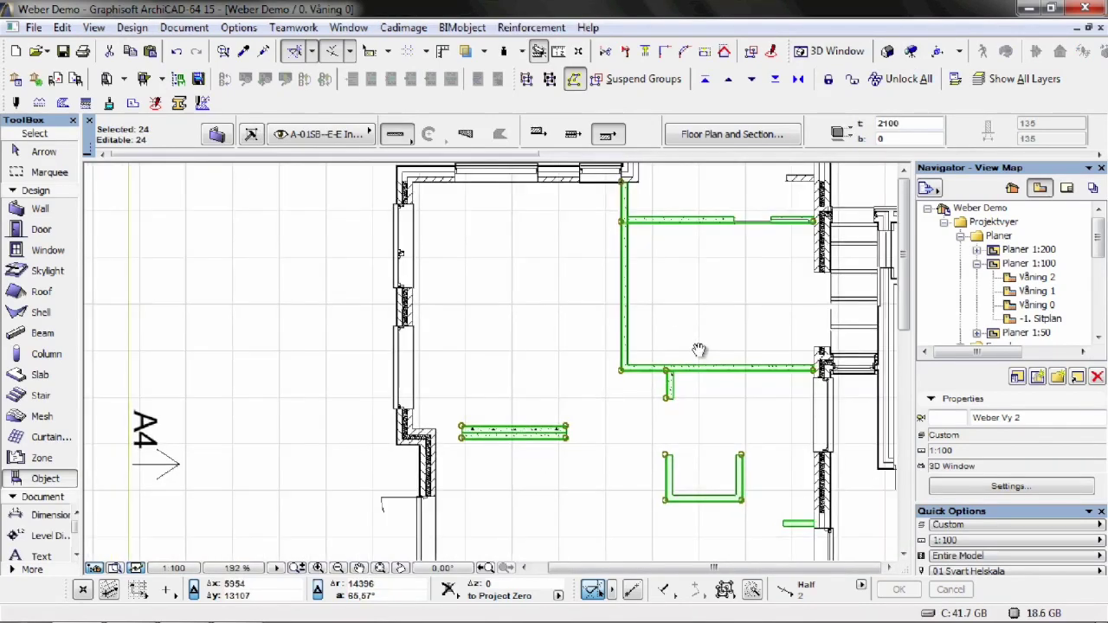
Open the Wall Accessories chooser via Design > Design Extras > Accessories.
{"action": "left_click", "coordinate": [132, 28]}
{"action": "mouse_move", "coordinate": [214, 432]}
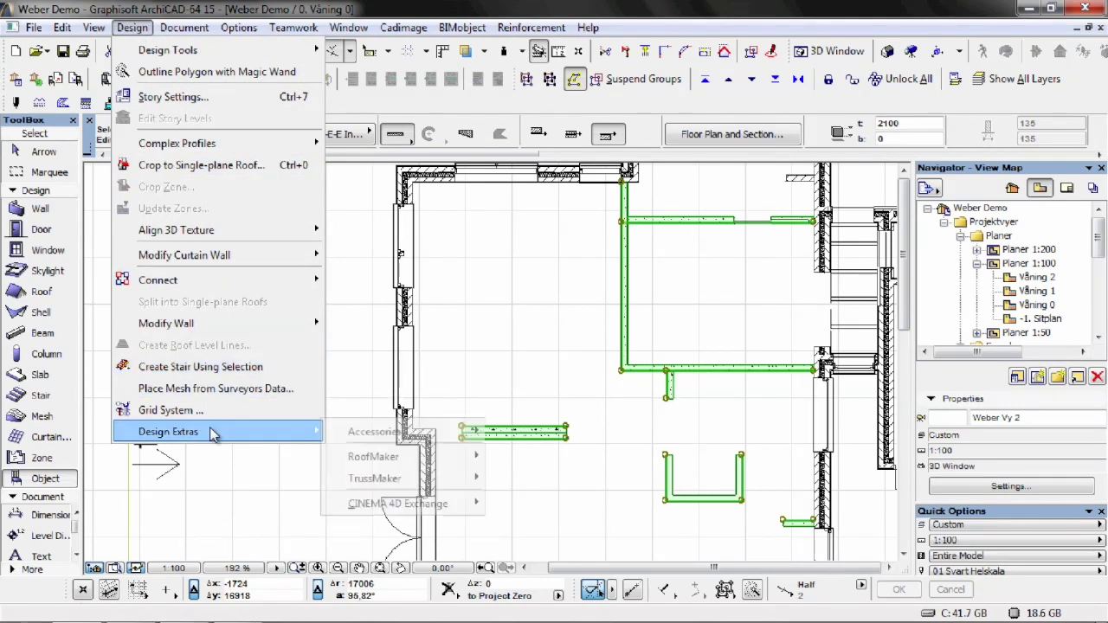
{"action": "mouse_move", "coordinate": [375, 437]}
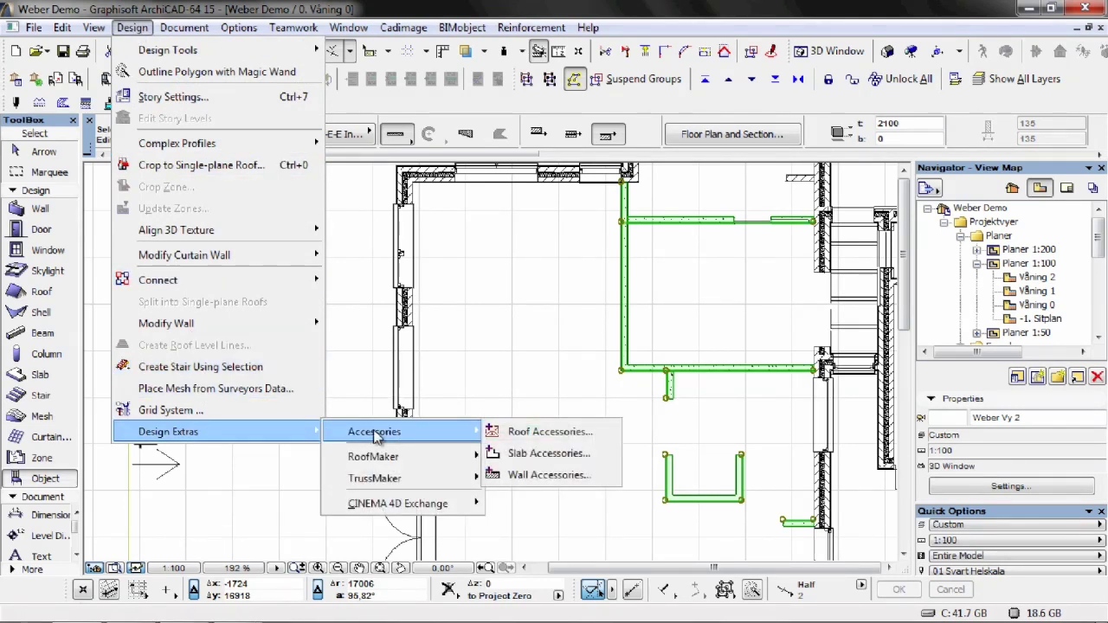
{"action": "left_click", "coordinate": [554, 475]}
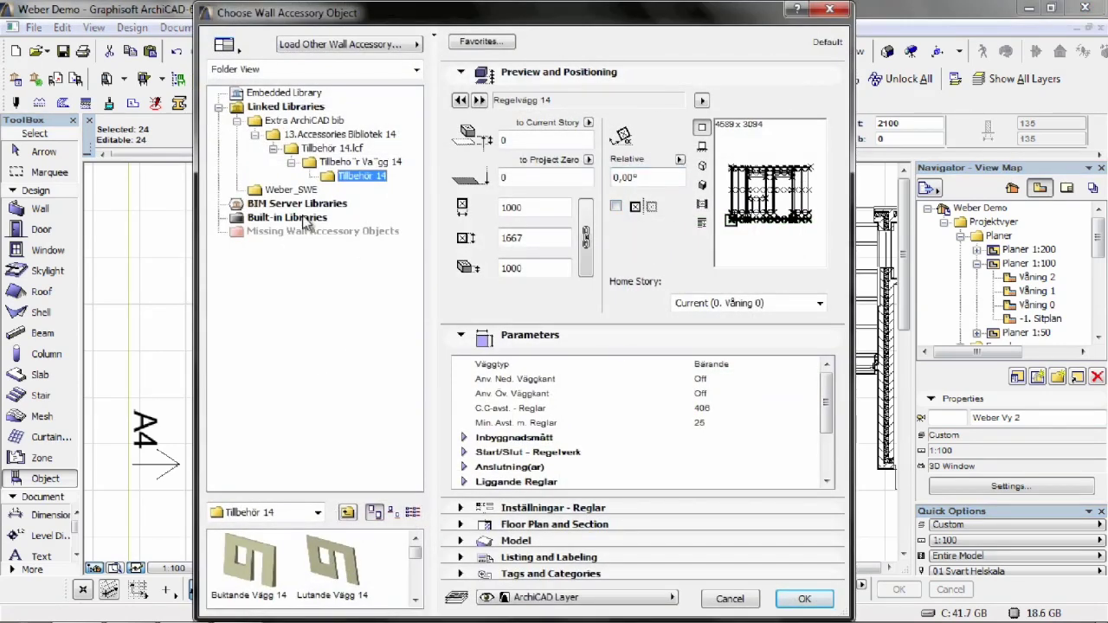
Choose Weber Internal Wall from the Weber_SWE folder with Block Type Leca® Block 125.
{"action": "left_click", "coordinate": [290, 189]}
{"action": "left_click", "coordinate": [249, 578]}
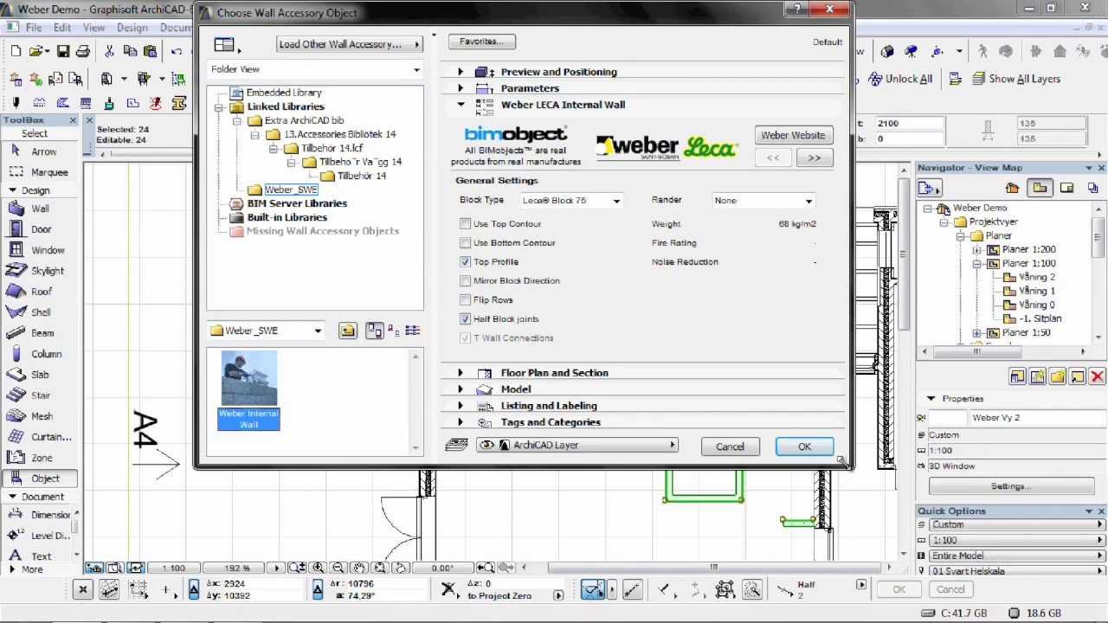
{"action": "left_click_drag", "start_coordinate": [846, 467], "coordinate": [846, 587]}
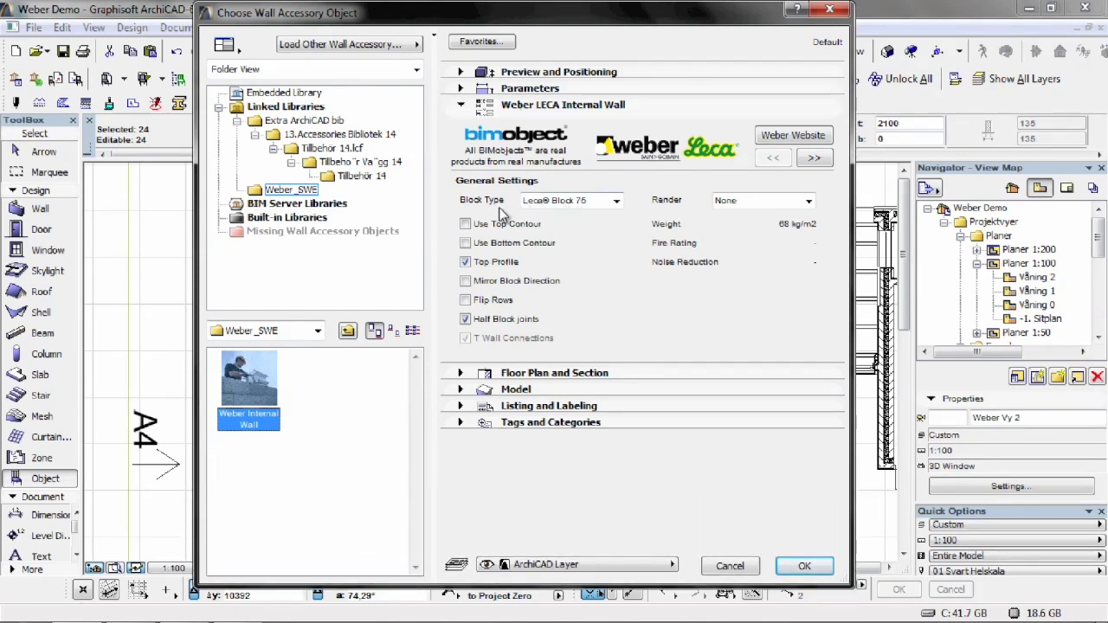
{"action": "left_click", "coordinate": [599, 204]}
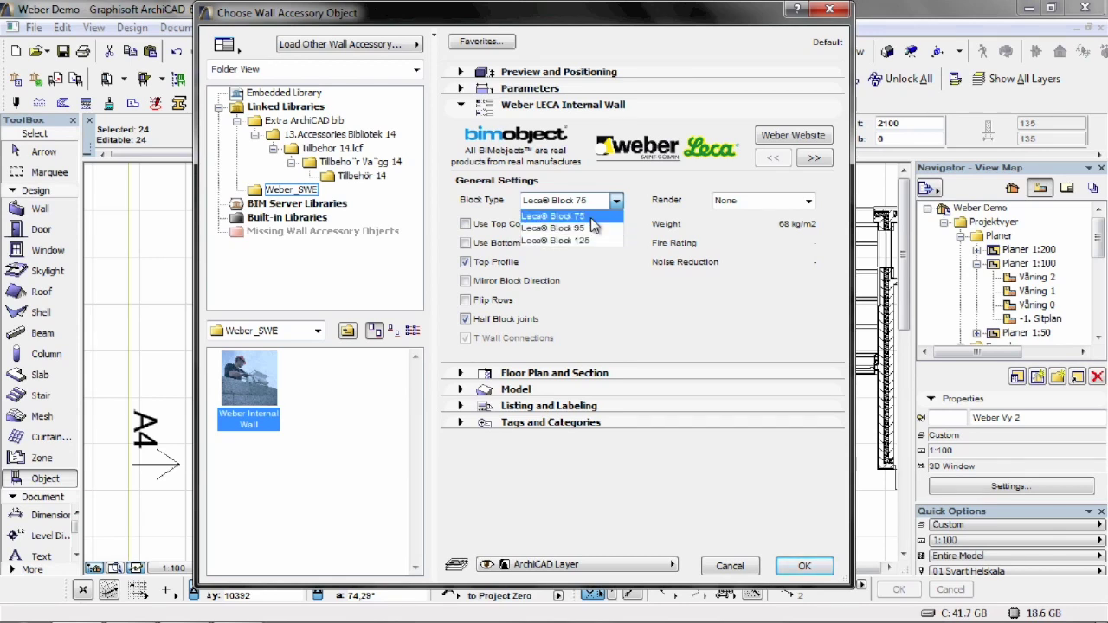
{"action": "left_click", "coordinate": [590, 214]}
{"action": "left_click", "coordinate": [591, 202]}
{"action": "left_click", "coordinate": [594, 240]}
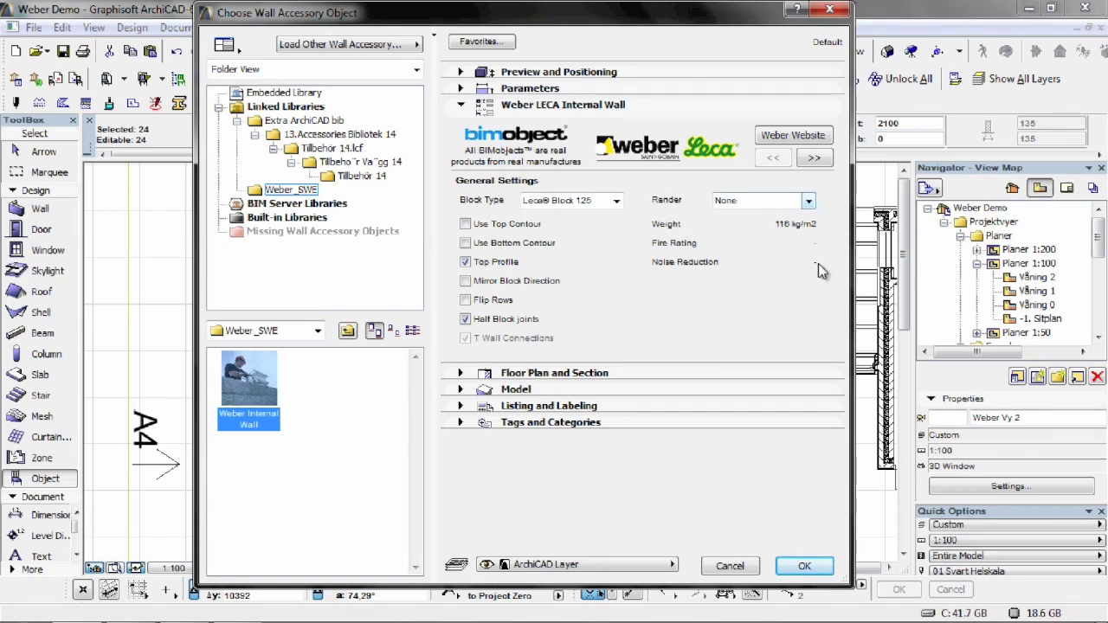
Set the Weber wall's Render option to Two Side.
{"action": "left_click", "coordinate": [808, 201]}
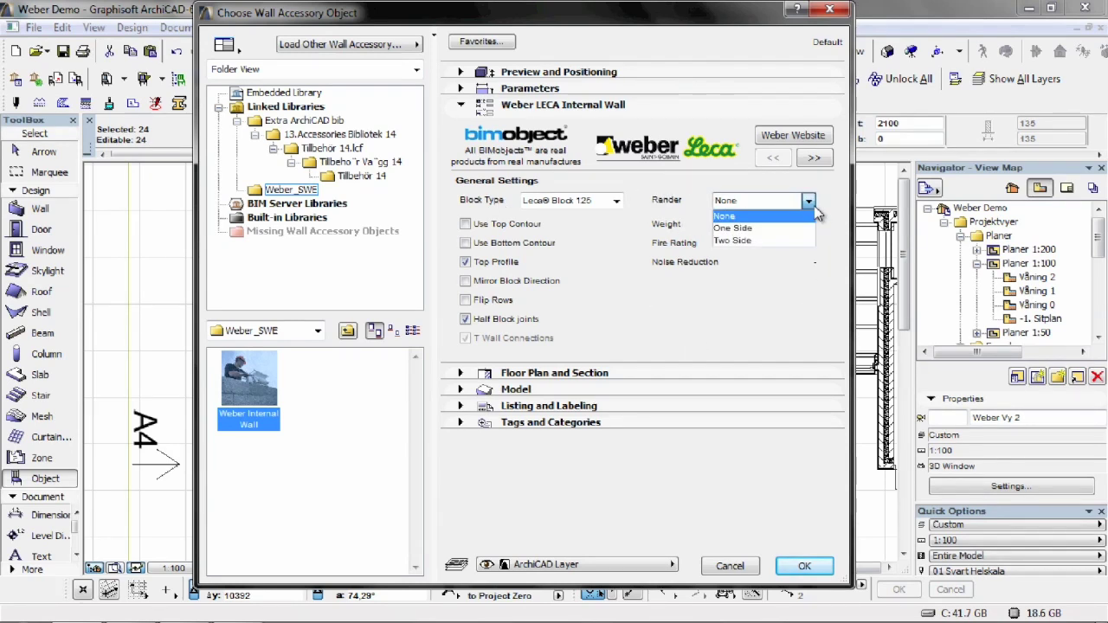
{"action": "left_click", "coordinate": [725, 216]}
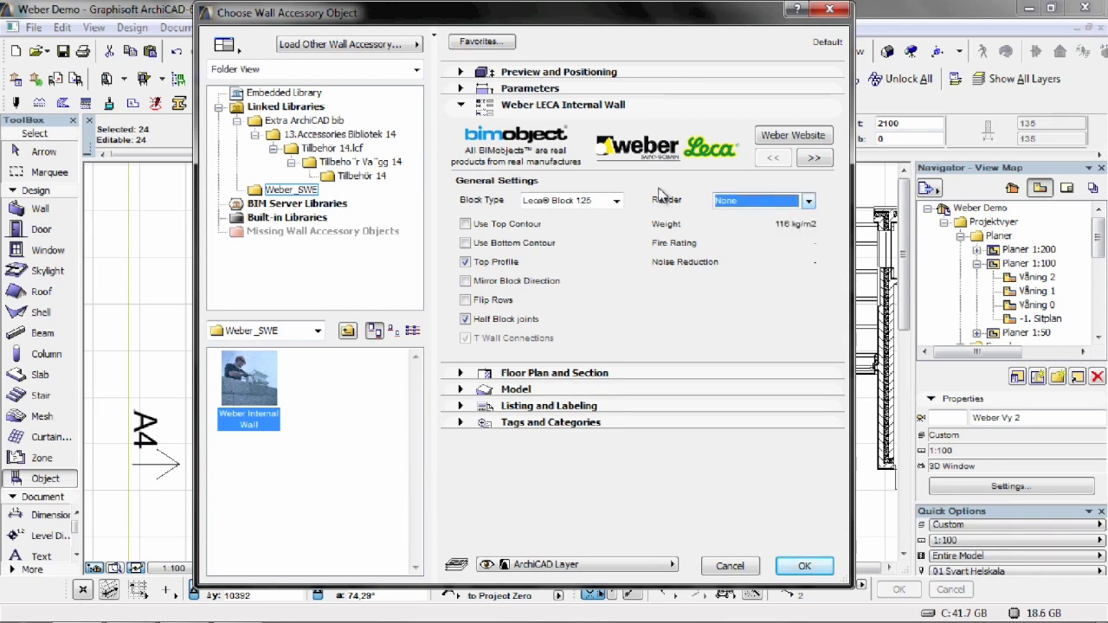
{"action": "left_click", "coordinate": [807, 201]}
{"action": "left_click", "coordinate": [742, 241]}
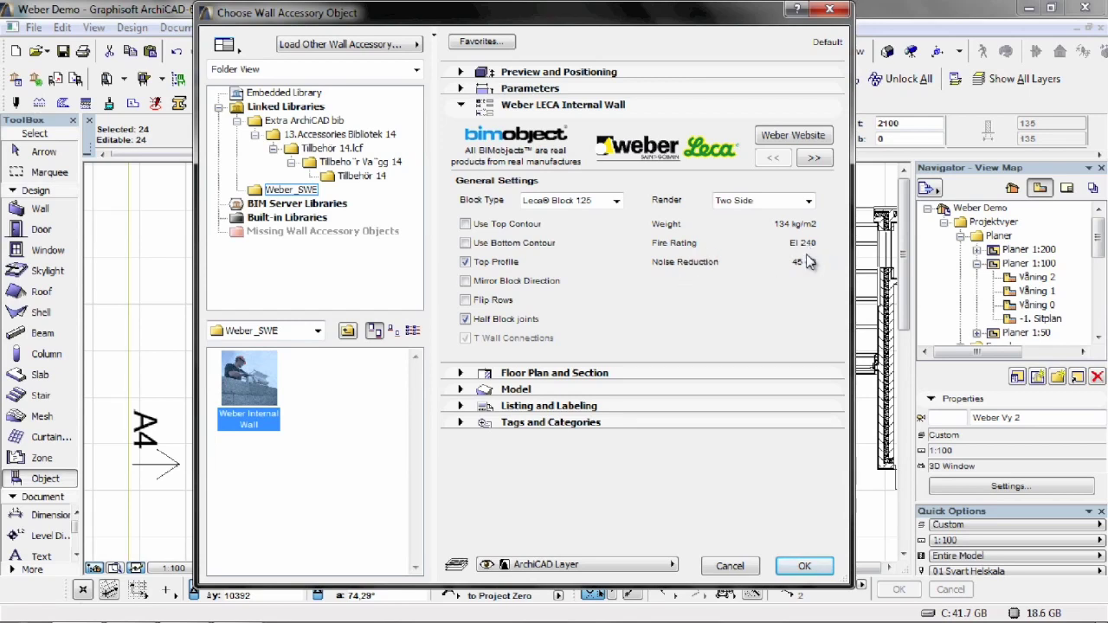
{"action": "left_click", "coordinate": [814, 158]}
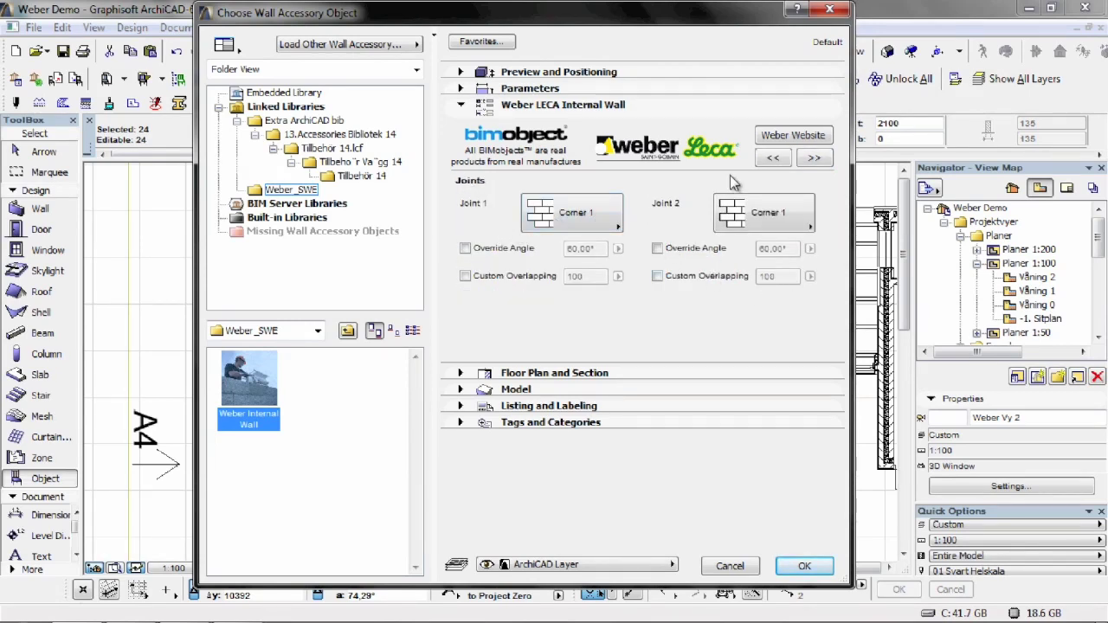
Leave both Joint 1 and Joint 2 of the Weber wall set to Corner 1.
{"action": "left_click", "coordinate": [576, 223]}
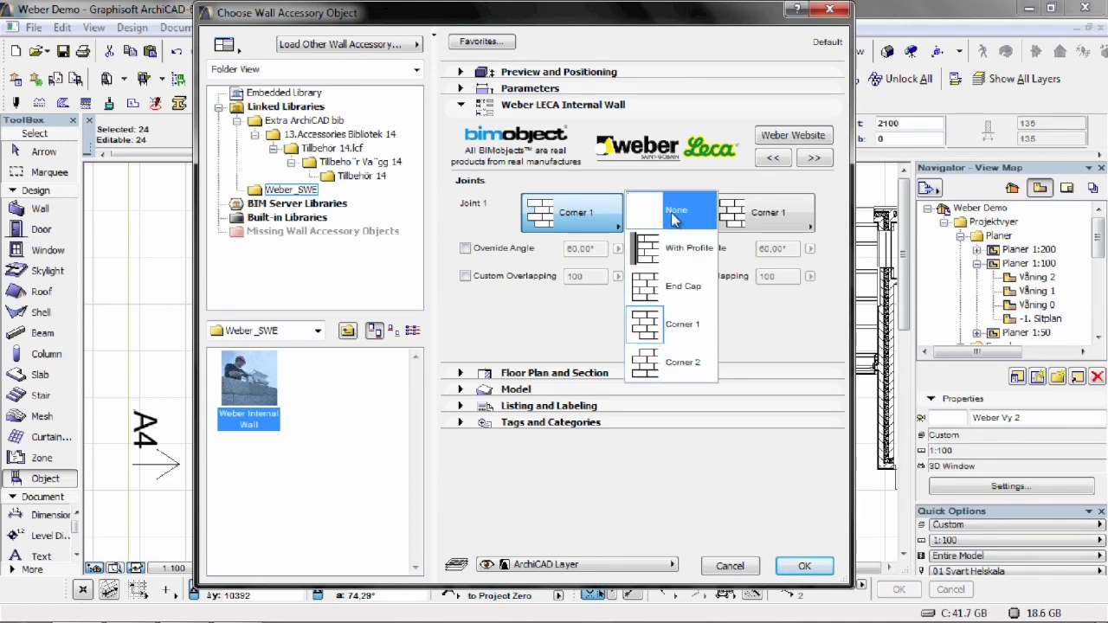
{"action": "left_click", "coordinate": [772, 251]}
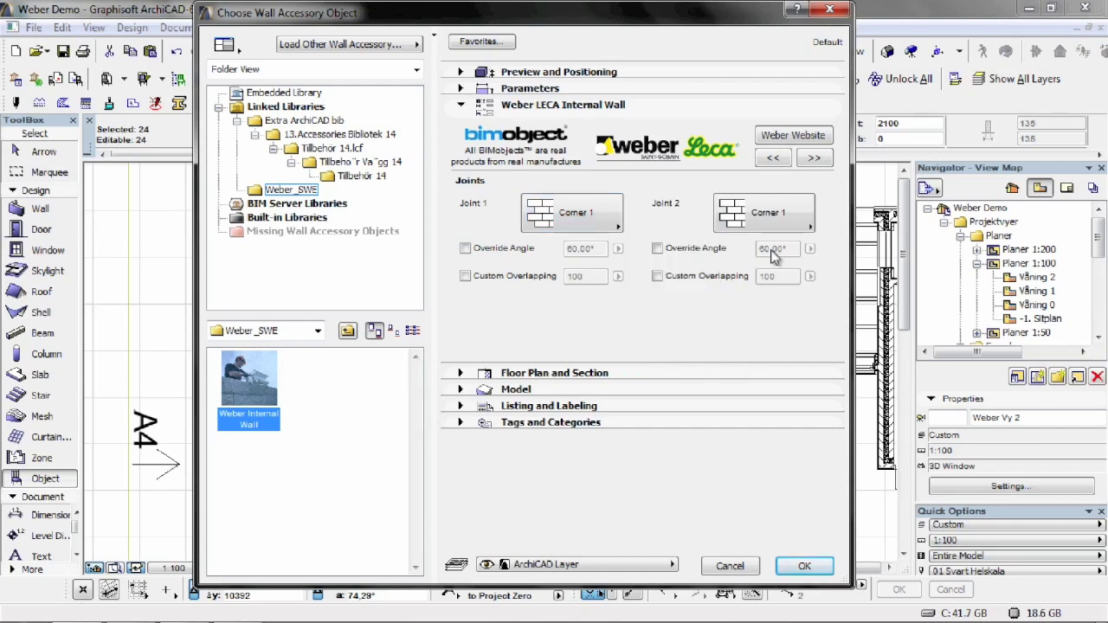
{"action": "left_click", "coordinate": [738, 212]}
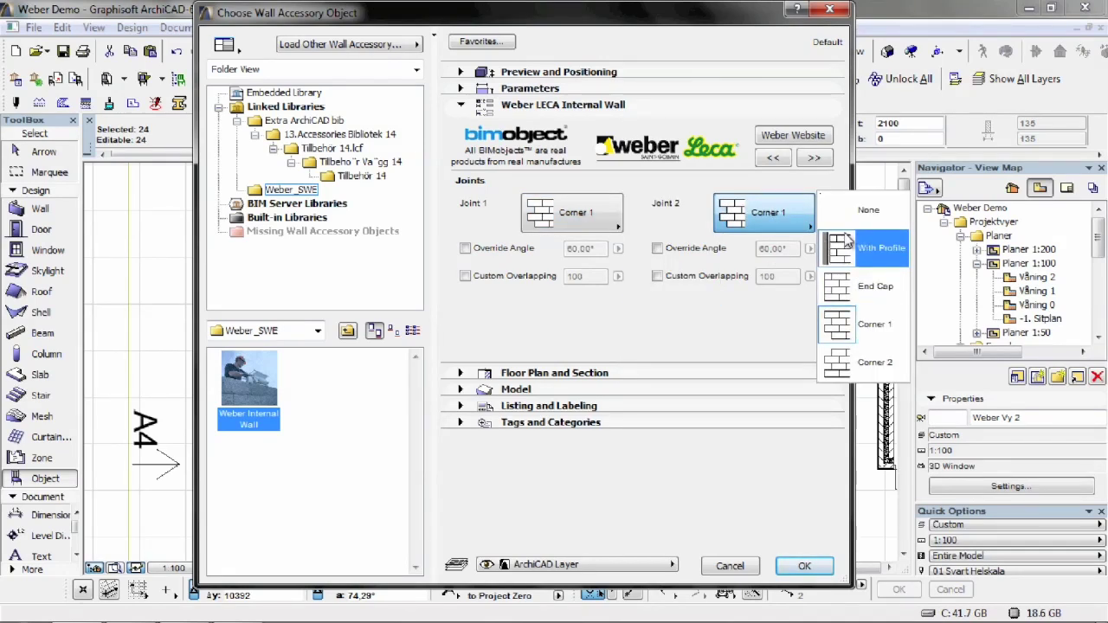
{"action": "left_click", "coordinate": [732, 180]}
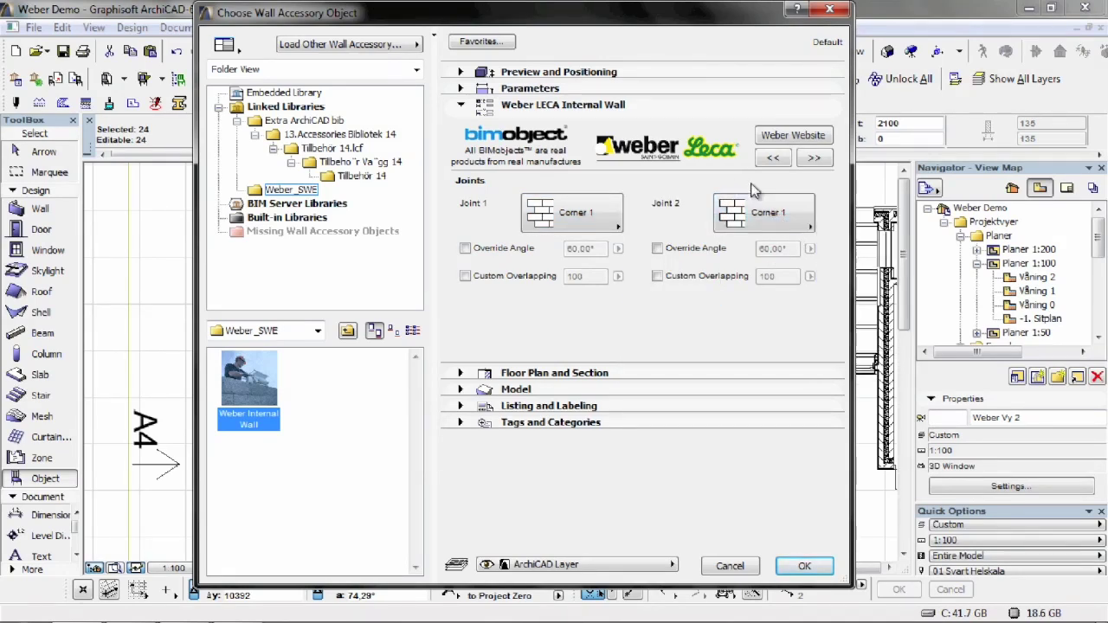
Use Leca 261 EF bruk filtad yta bricks, Horreds Laminat Ljusgrå grout, Simple detail, and confirm.
{"action": "left_click", "coordinate": [813, 160]}
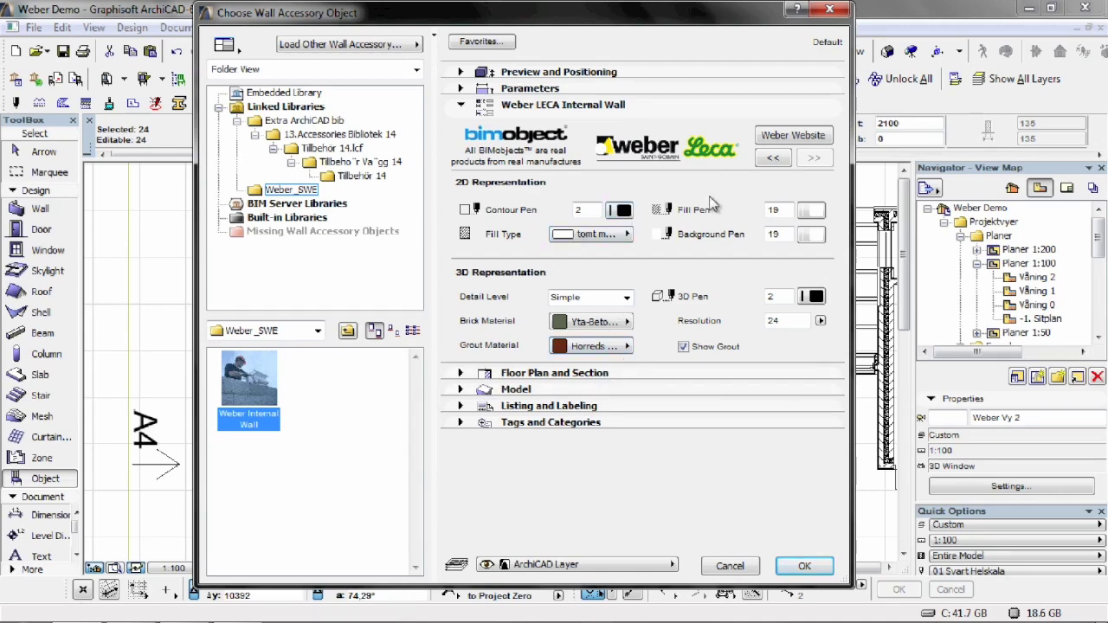
{"action": "left_click", "coordinate": [617, 324]}
{"action": "scroll", "coordinate": [762, 456], "scroll_direction": "up", "scroll_amount": 6}
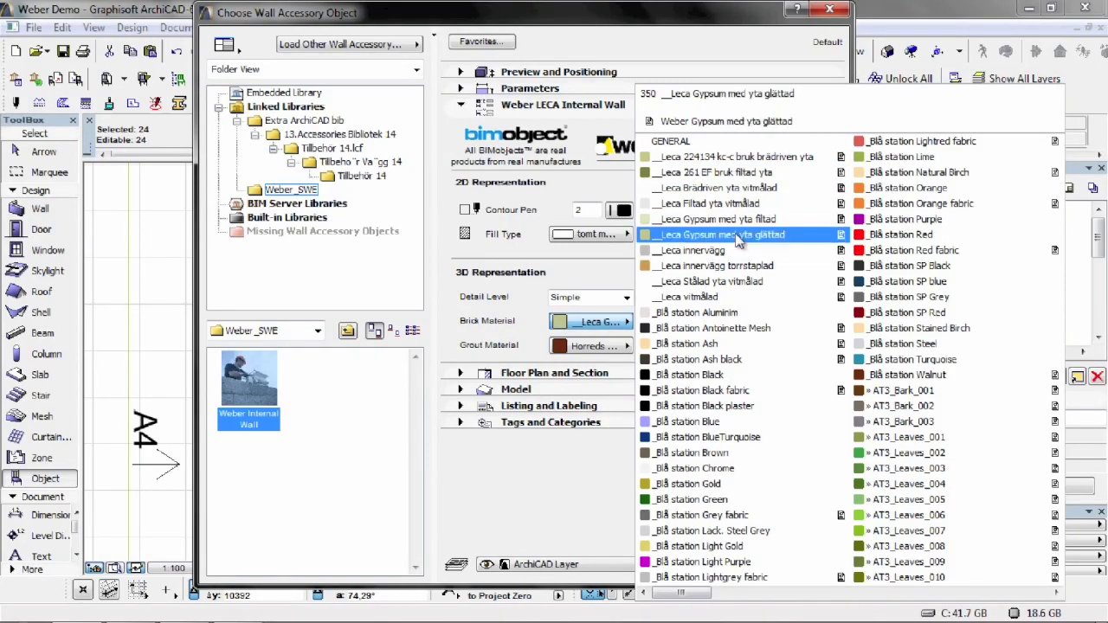
{"action": "left_click", "coordinate": [743, 175]}
{"action": "left_click", "coordinate": [623, 346]}
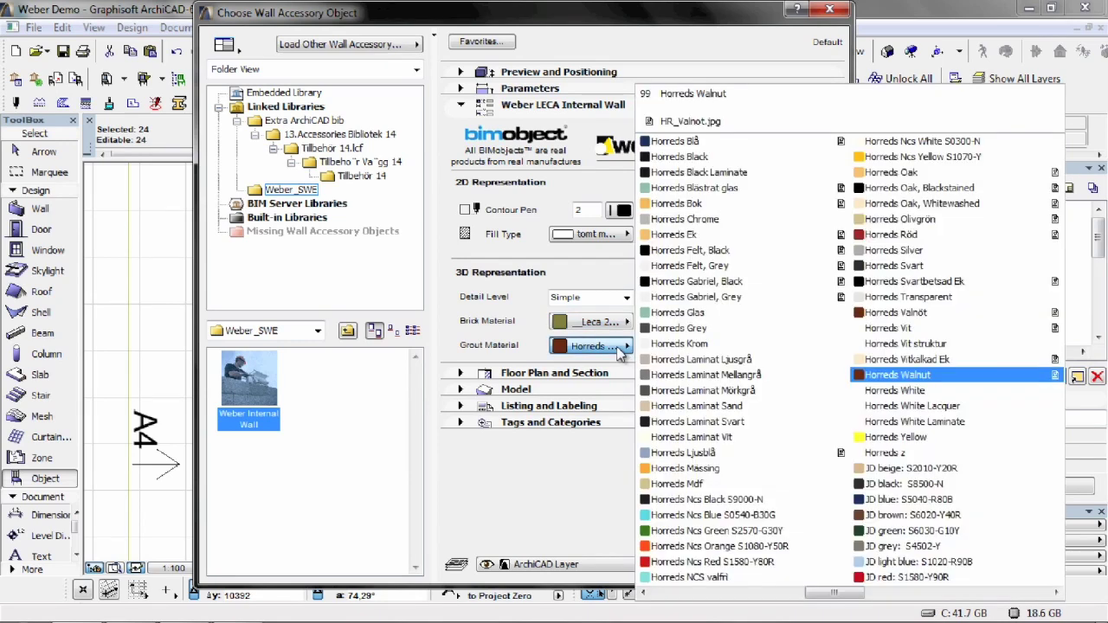
{"action": "left_click", "coordinate": [667, 364]}
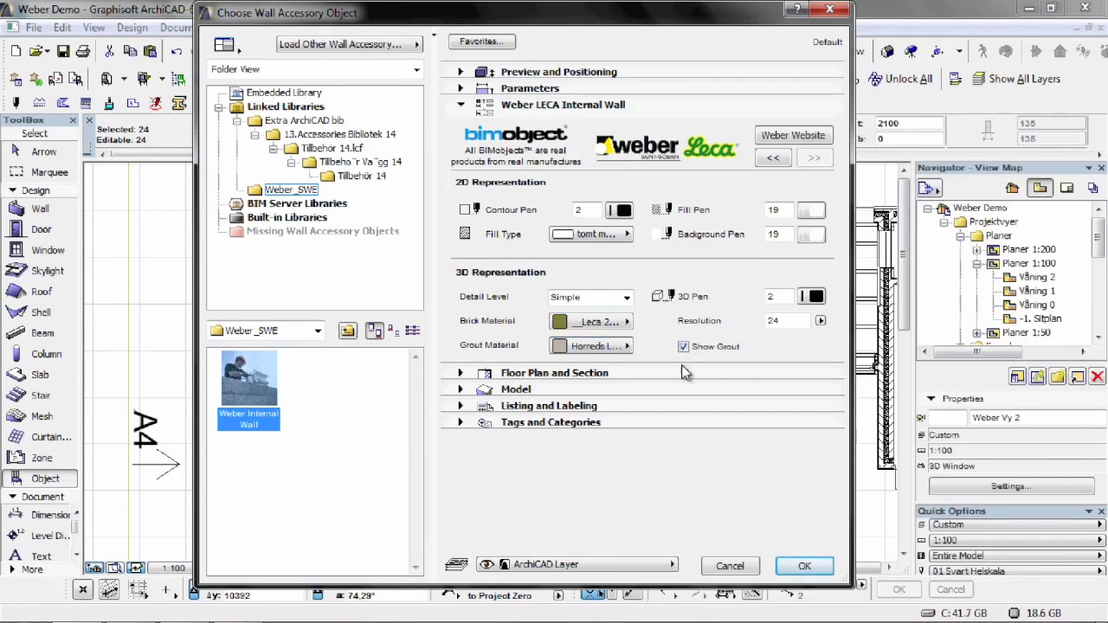
{"action": "left_click", "coordinate": [615, 303]}
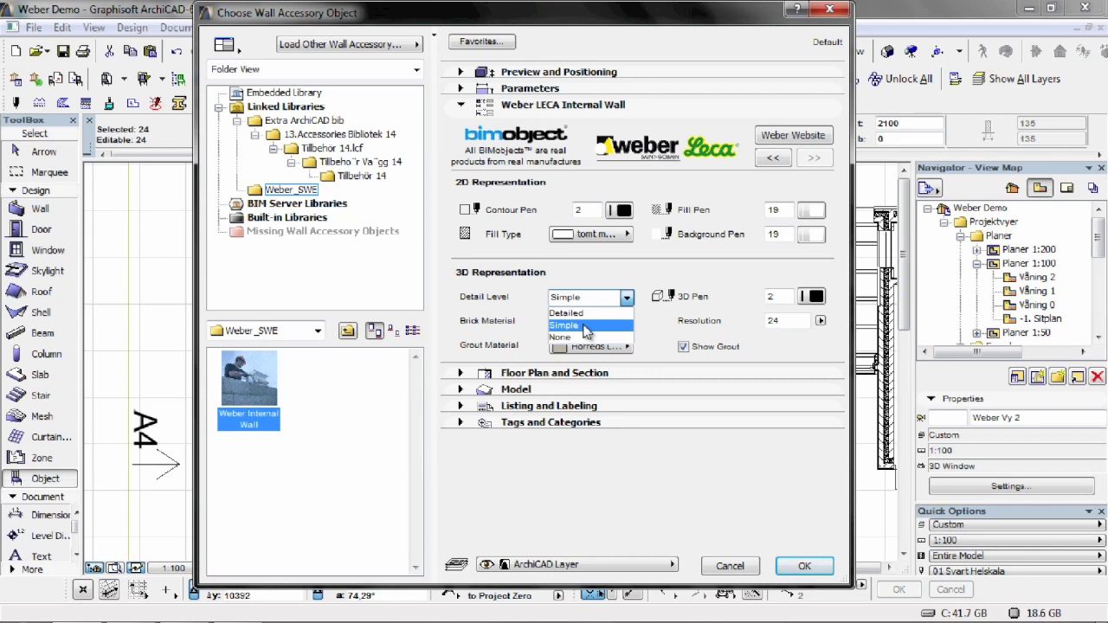
{"action": "left_click", "coordinate": [616, 279]}
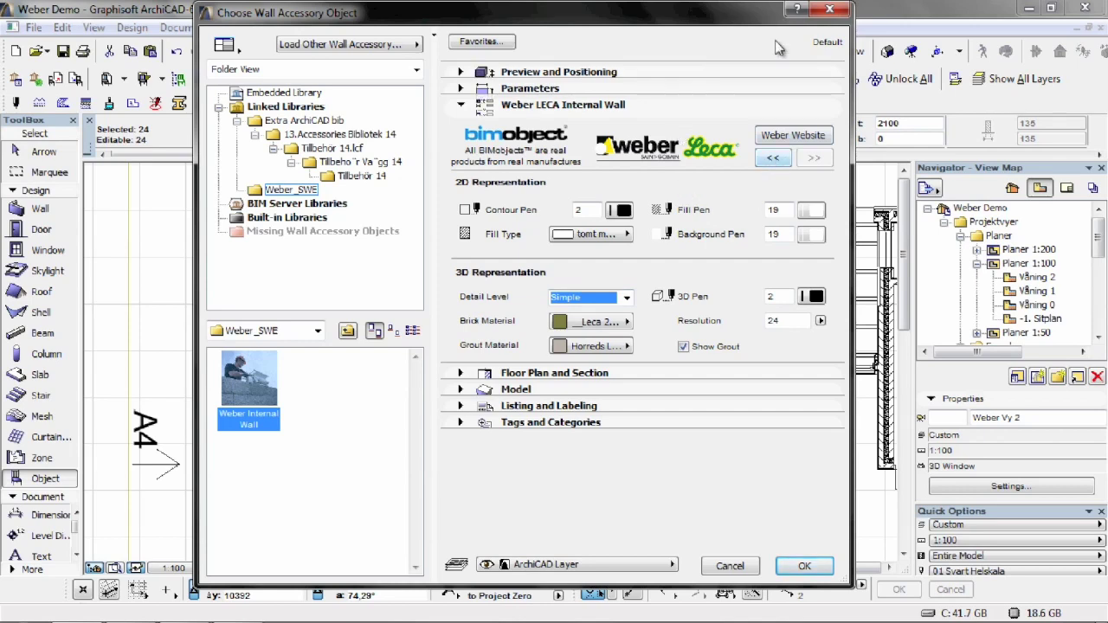
{"action": "left_click", "coordinate": [804, 566]}
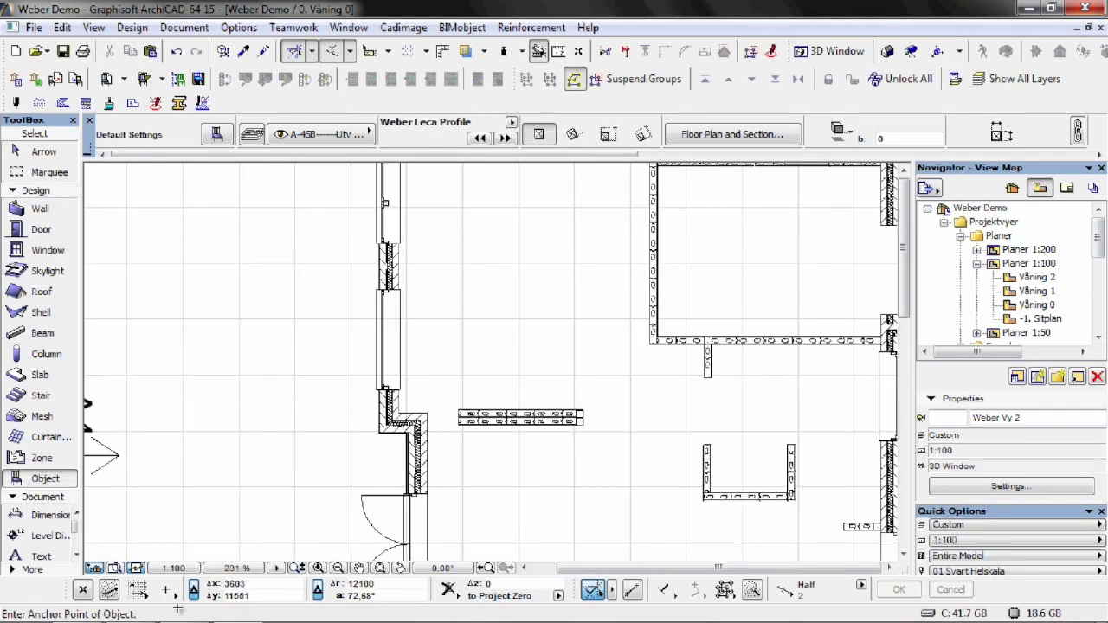
Switch to the 3D window and orbit slightly around the Leca interior walls.
{"action": "key", "text": "F3"}
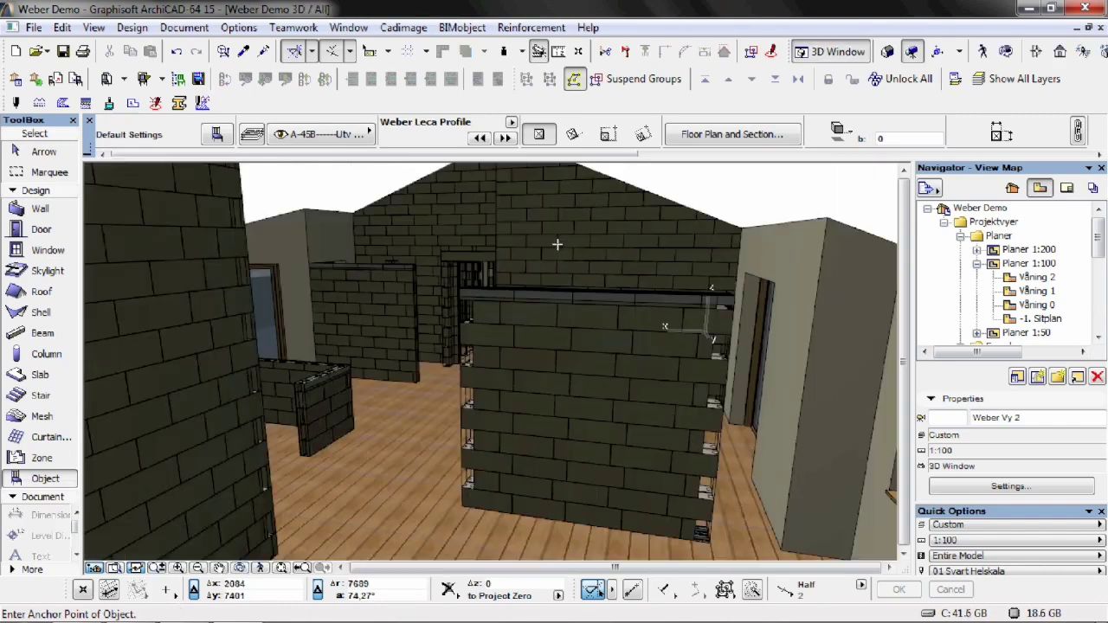
{"action": "middle_click_drag", "start_coordinate": [704, 249], "coordinate": [677, 247], "text": "shift"}
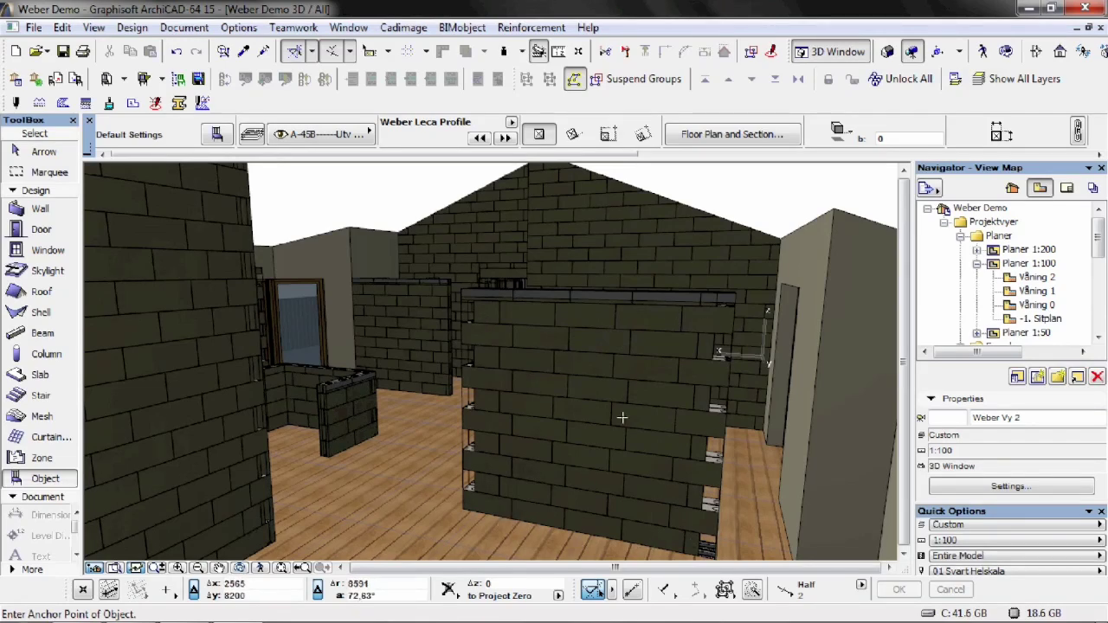
Set Joint 1 and Joint 2 of the front Weber LECA Internal Wall to End Cap.
{"action": "left_click", "coordinate": [621, 337], "text": "shift"}
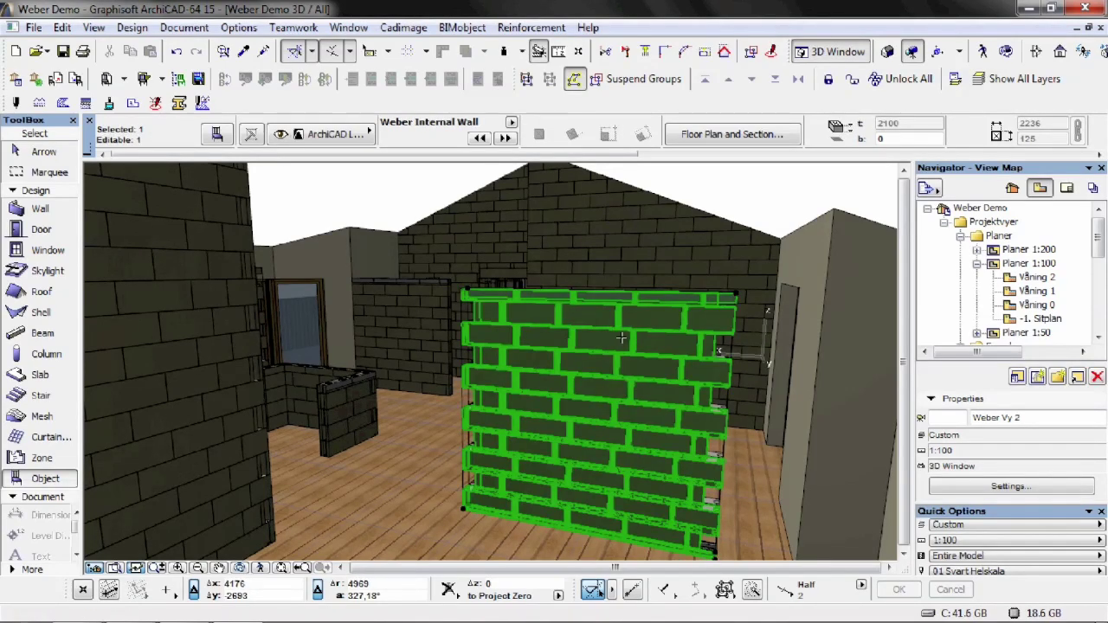
{"action": "double_click", "coordinate": [621, 337]}
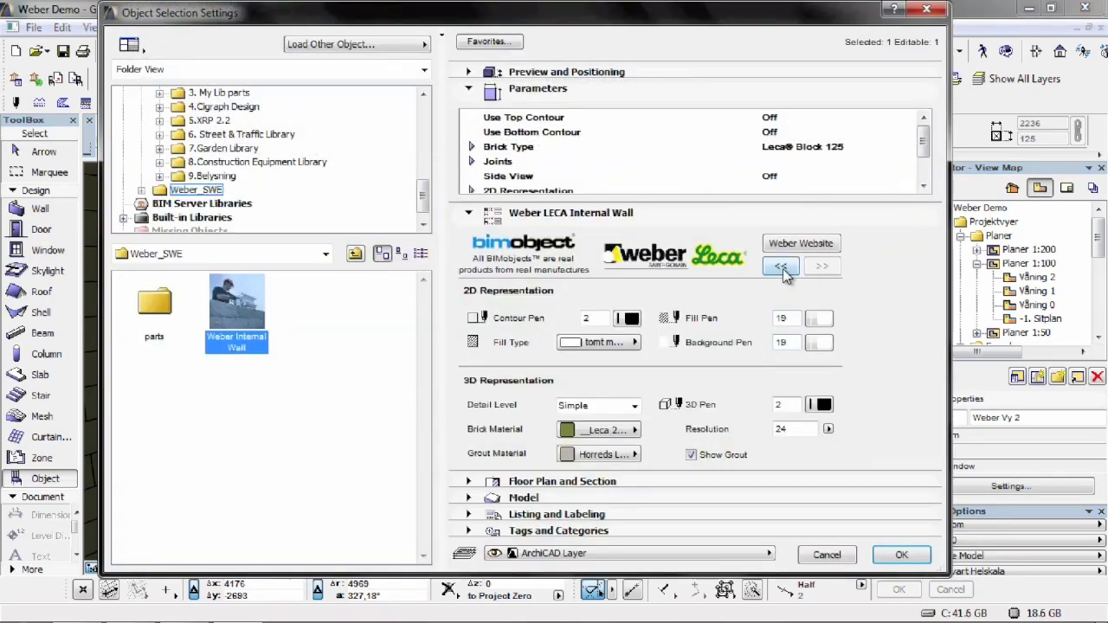
{"action": "left_click", "coordinate": [780, 267]}
{"action": "left_click", "coordinate": [604, 319]}
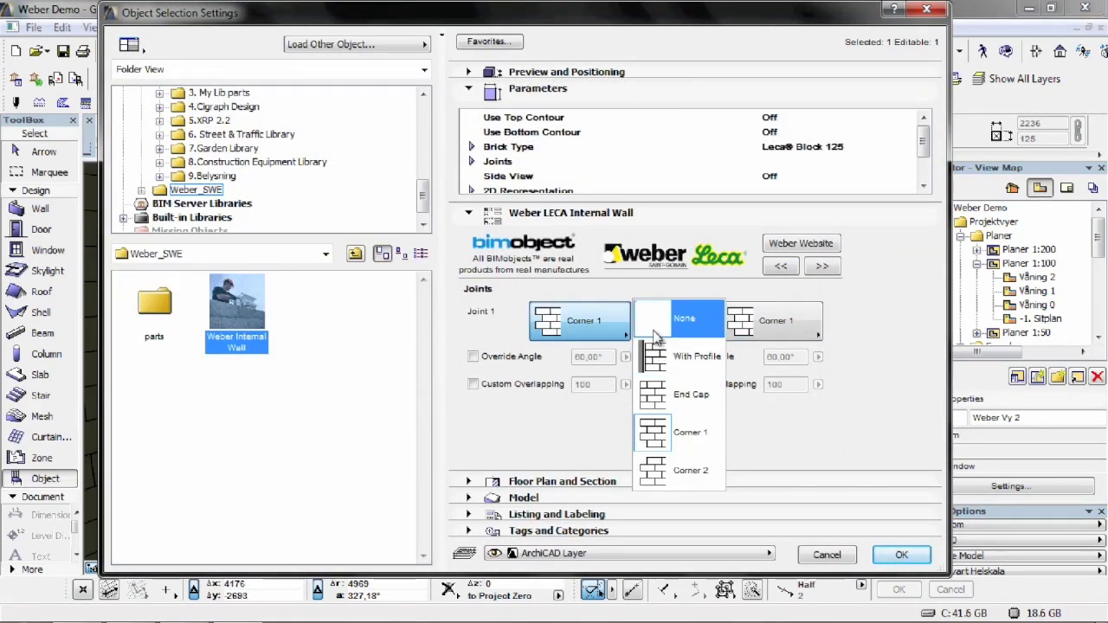
{"action": "left_click", "coordinate": [662, 396]}
{"action": "left_click", "coordinate": [773, 322]}
{"action": "left_click", "coordinate": [876, 394]}
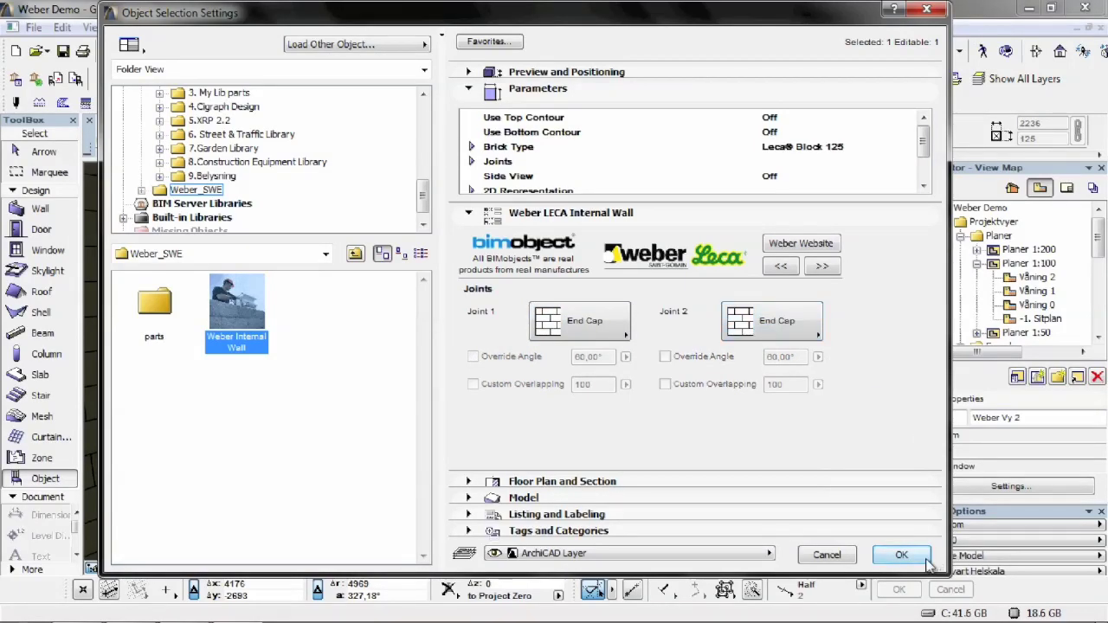
{"action": "left_click", "coordinate": [924, 559]}
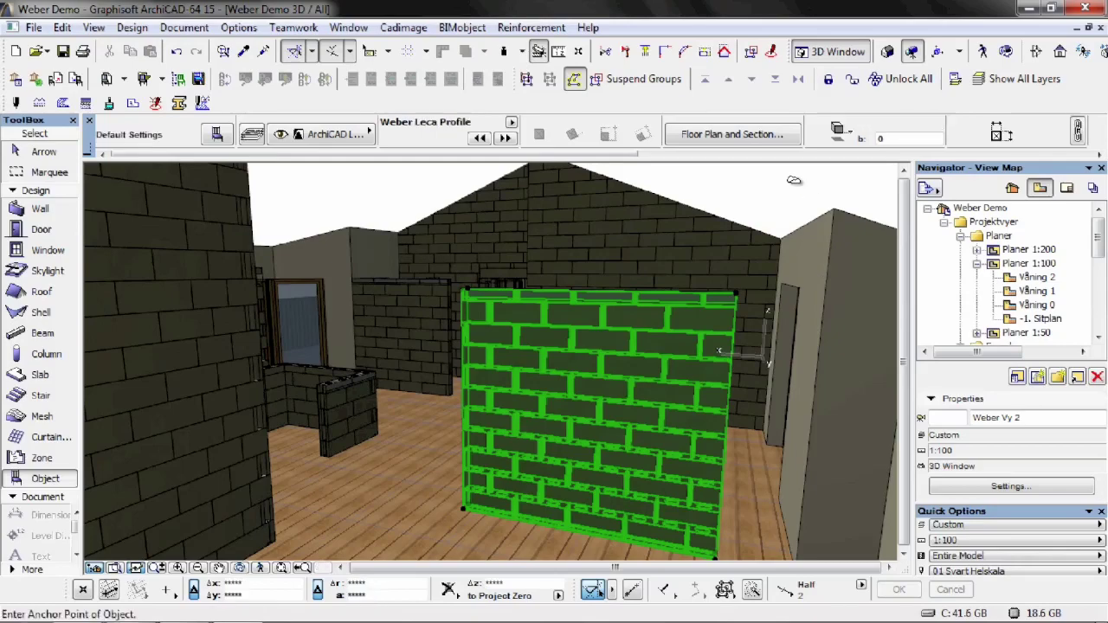
{"action": "middle_click_drag", "start_coordinate": [794, 180], "coordinate": [729, 352]}
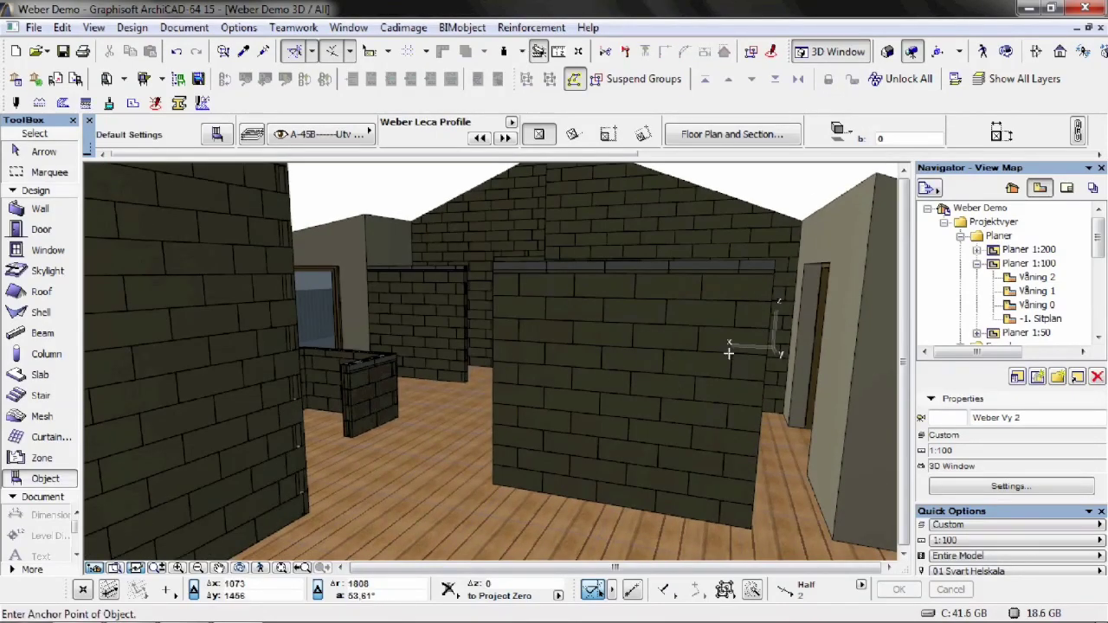
Reapply the front Weber wall's settings: Leca® Block 125, Top Profile and Half Block Joints.
{"action": "left_click", "coordinate": [671, 348]}
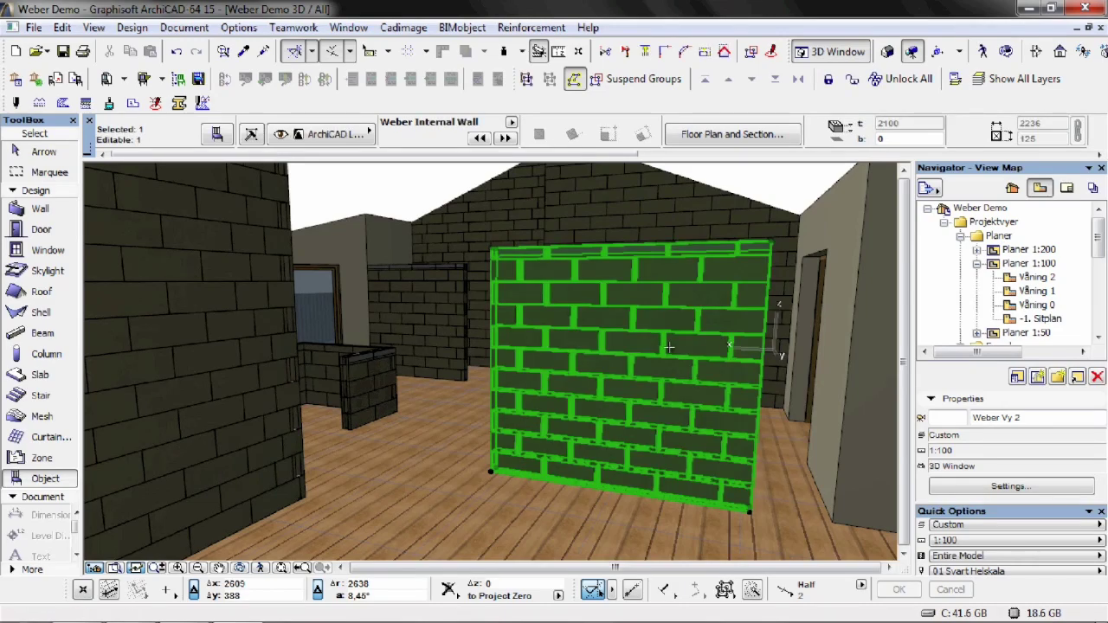
{"action": "key", "text": "ctrl+t"}
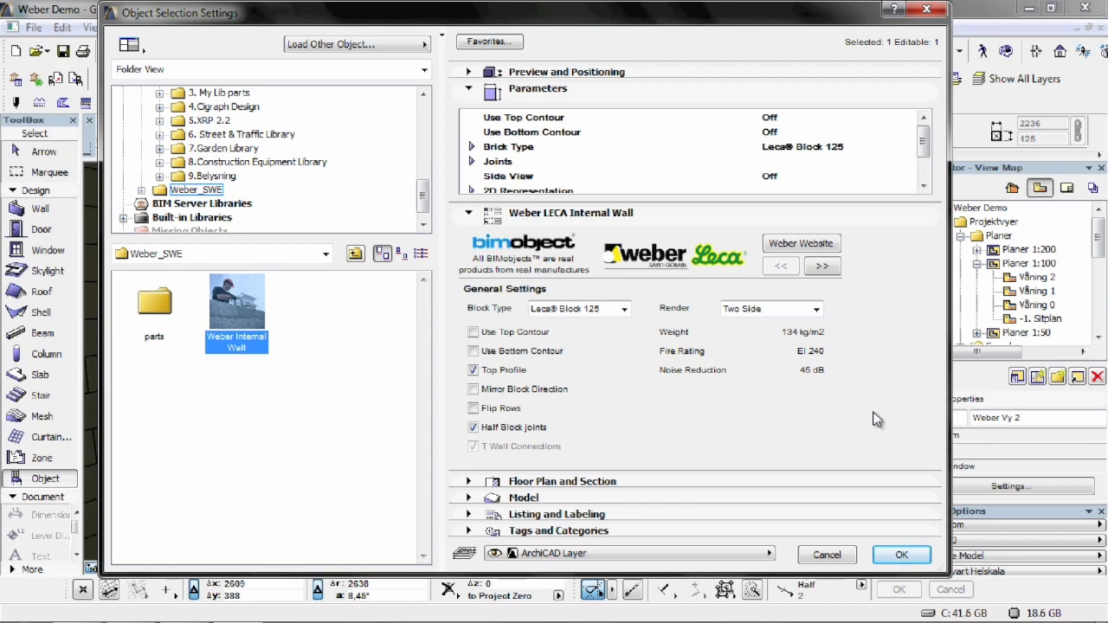
{"action": "left_click", "coordinate": [887, 558]}
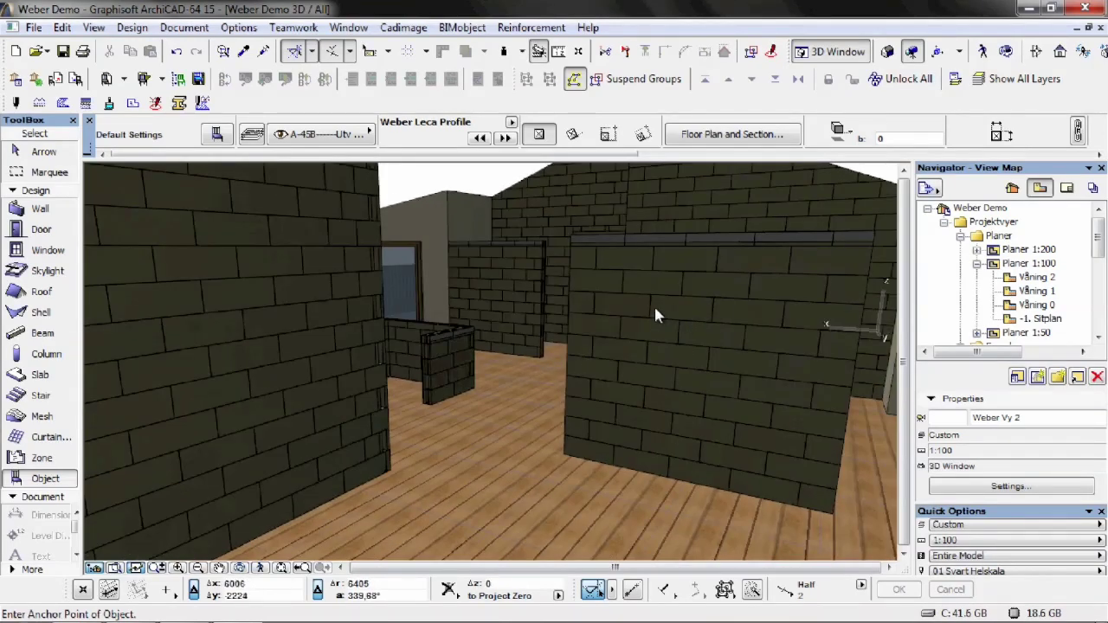
Back on the 0. Våning 0 floor plan, select all 24 walls with the Wall tool.
{"action": "key", "text": "F2"}
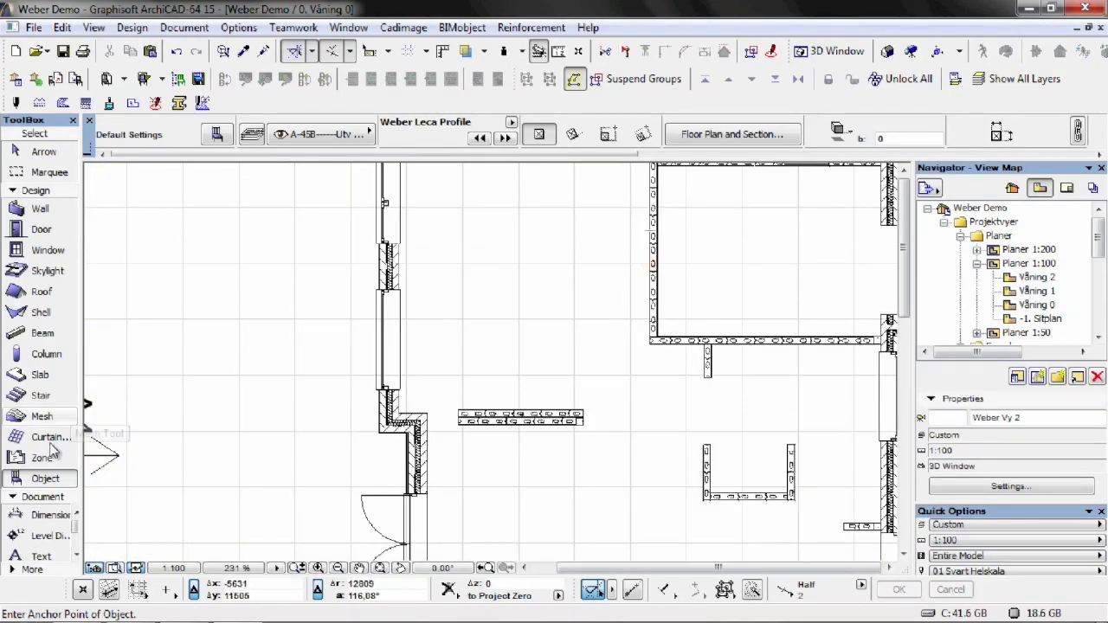
{"action": "left_click", "coordinate": [56, 216]}
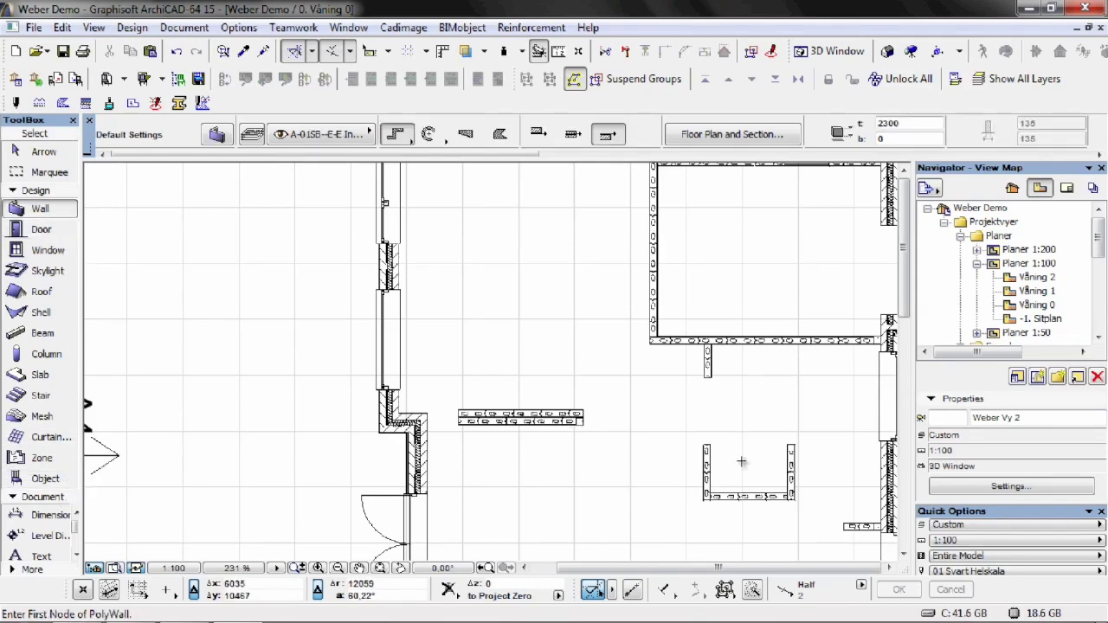
{"action": "scroll", "coordinate": [786, 363], "scroll_direction": "right", "scroll_amount": 1}
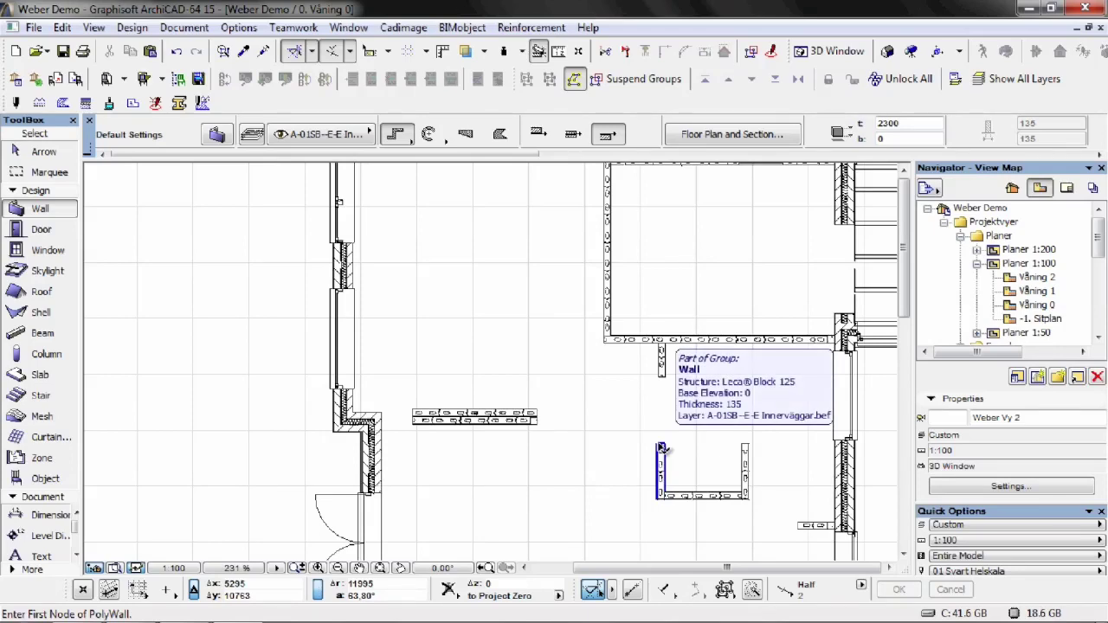
{"action": "key", "text": "ctrl+a"}
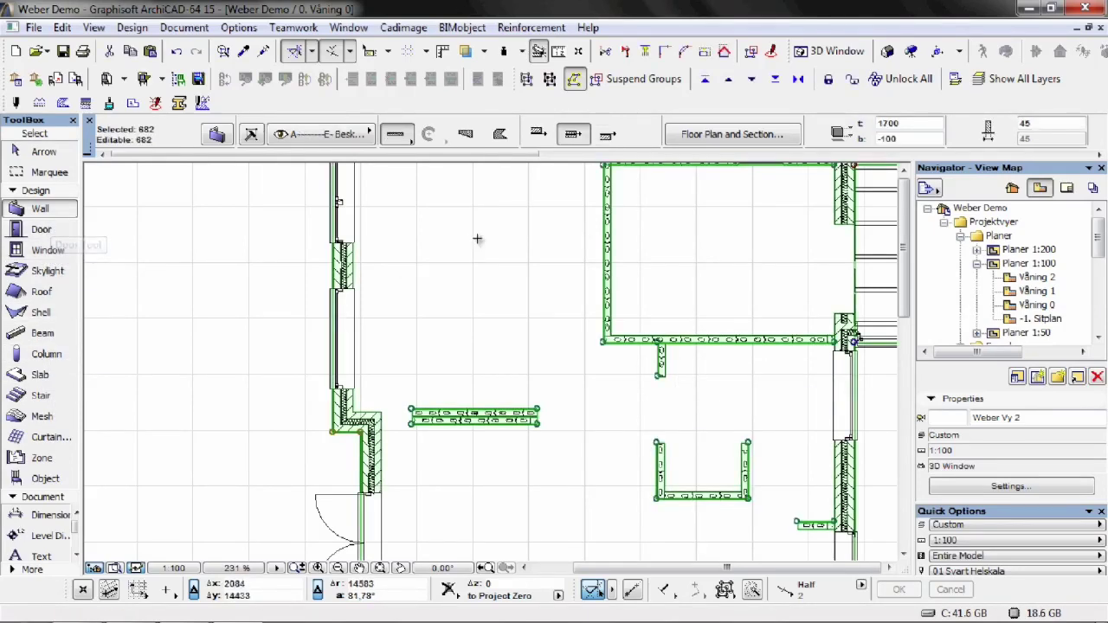
{"action": "scroll", "coordinate": [538, 419], "scroll_direction": "up", "scroll_amount": 1}
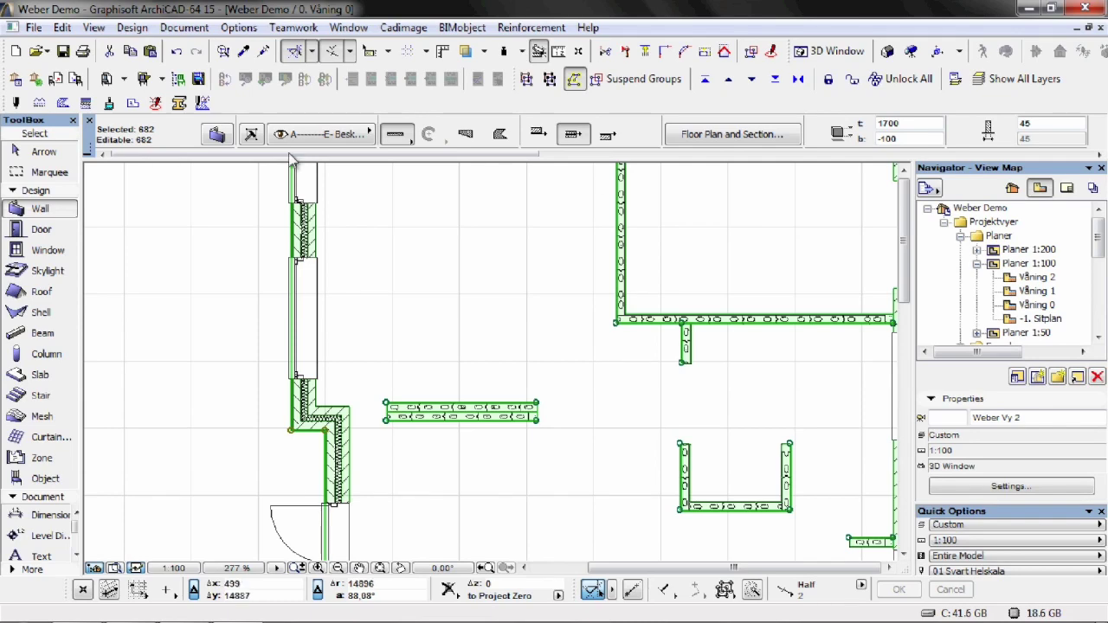
{"action": "left_click", "coordinate": [216, 134]}
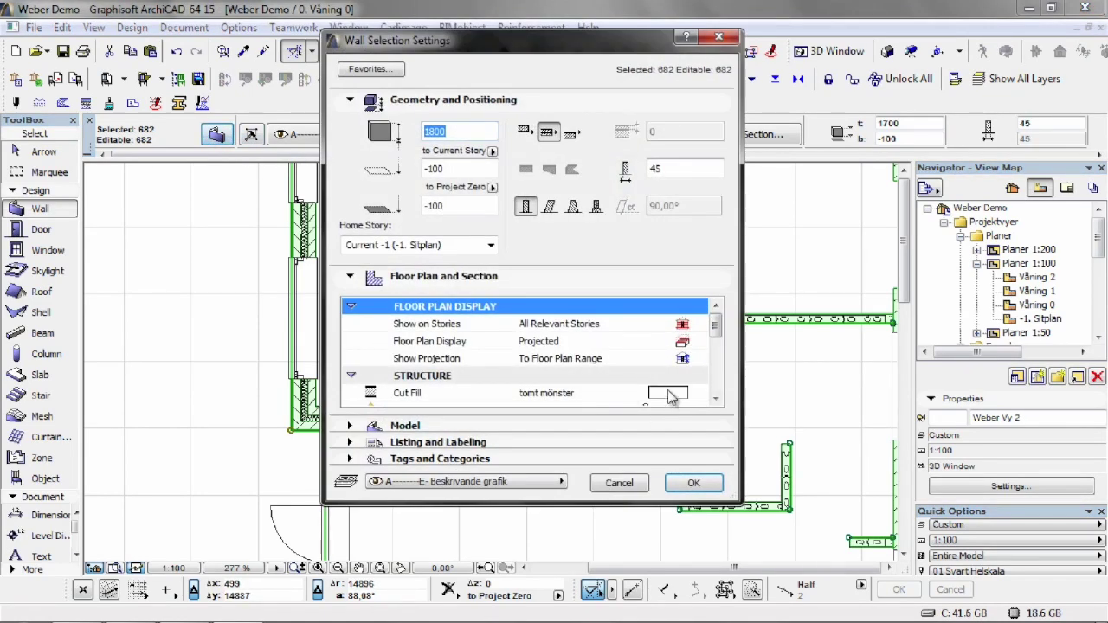
{"action": "left_click", "coordinate": [626, 482]}
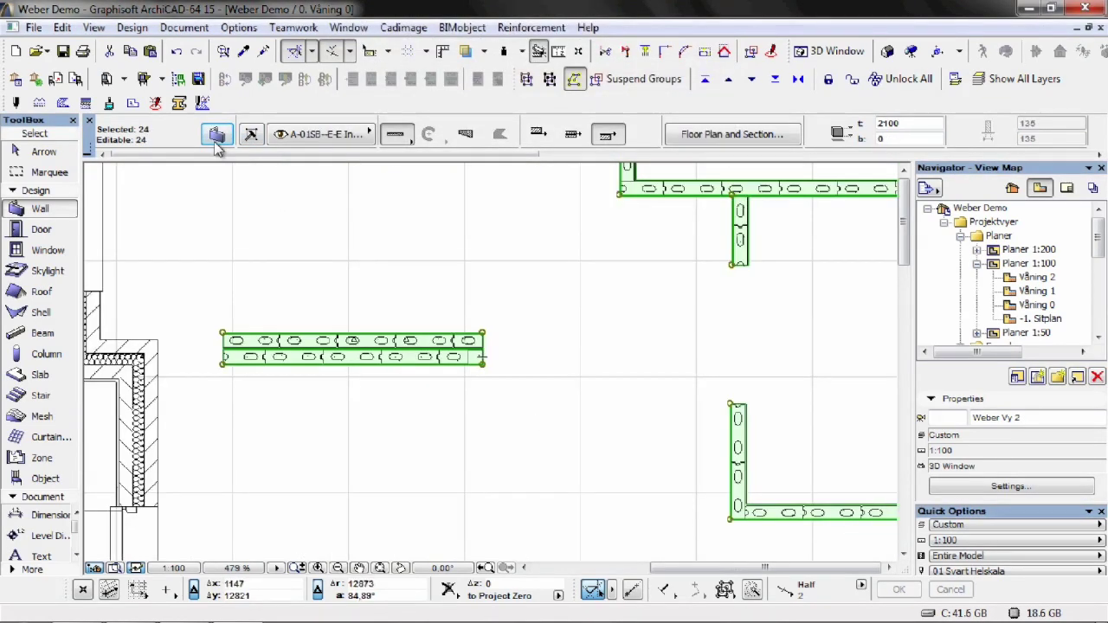
Set the selected walls' cut fill to Leca® Block 95.
{"action": "left_click", "coordinate": [216, 135]}
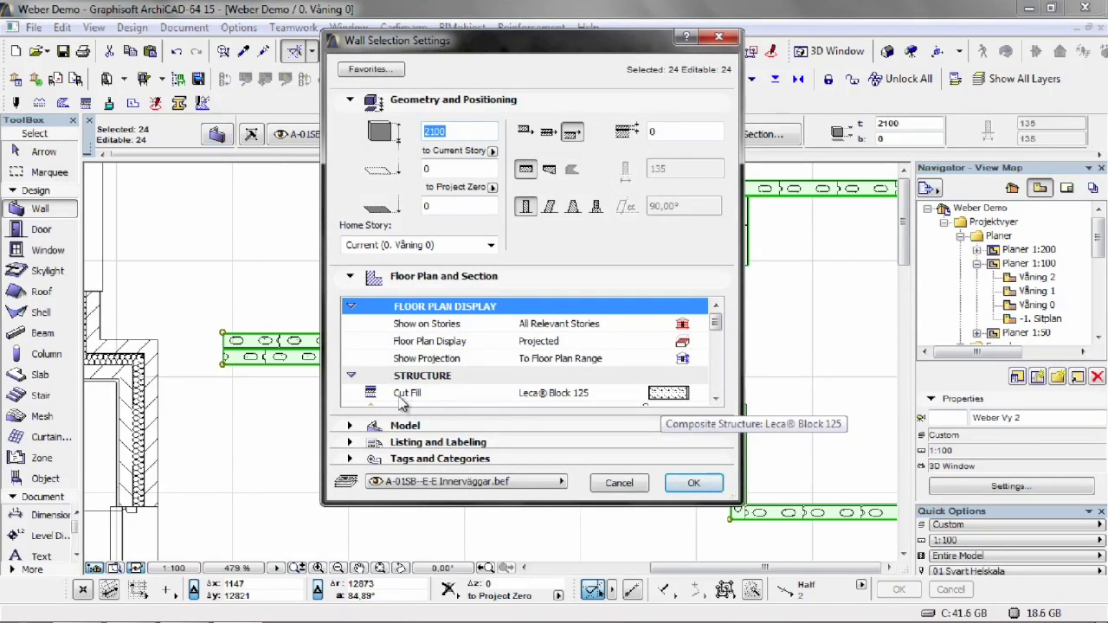
{"action": "scroll", "coordinate": [714, 329], "scroll_direction": "down", "scroll_amount": 1}
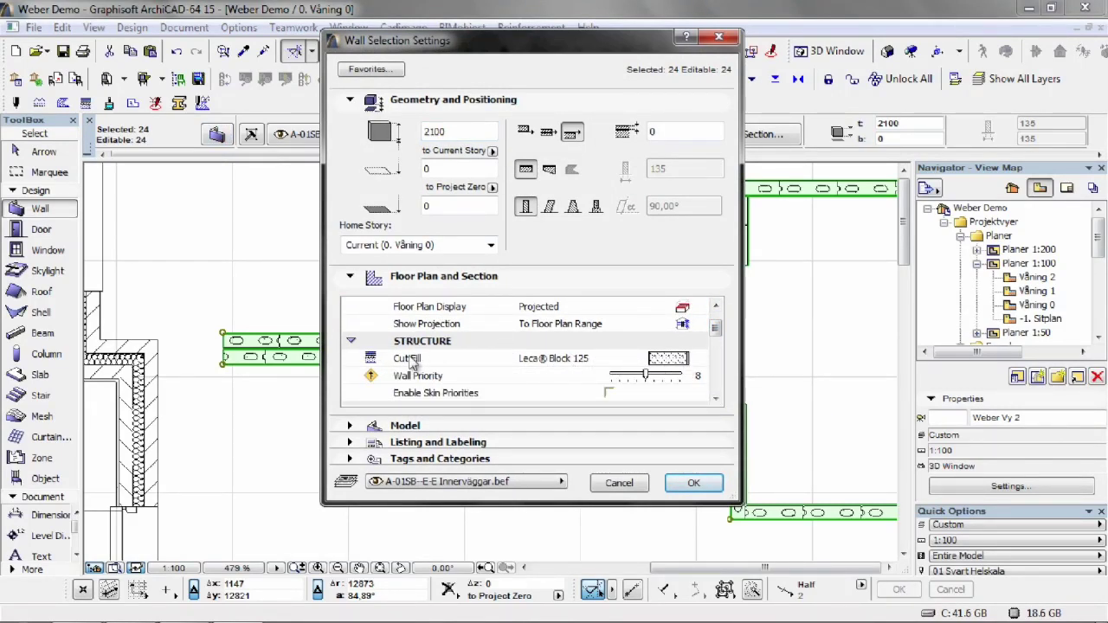
{"action": "left_click", "coordinate": [676, 362]}
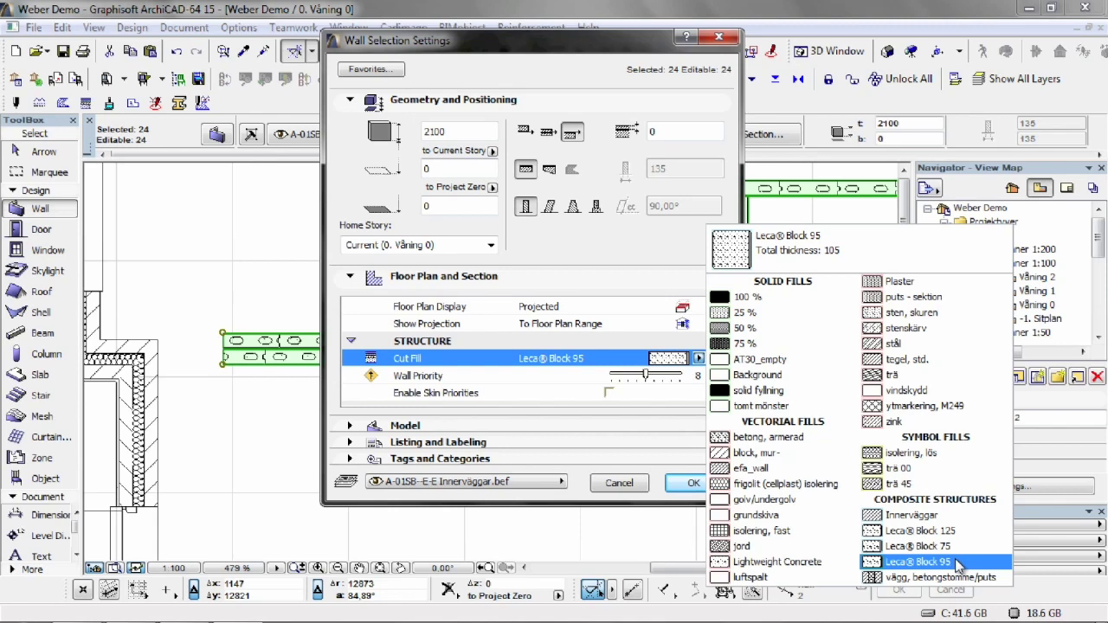
{"action": "key", "text": "Up"}
{"action": "left_click", "coordinate": [962, 564]}
{"action": "left_click", "coordinate": [697, 483]}
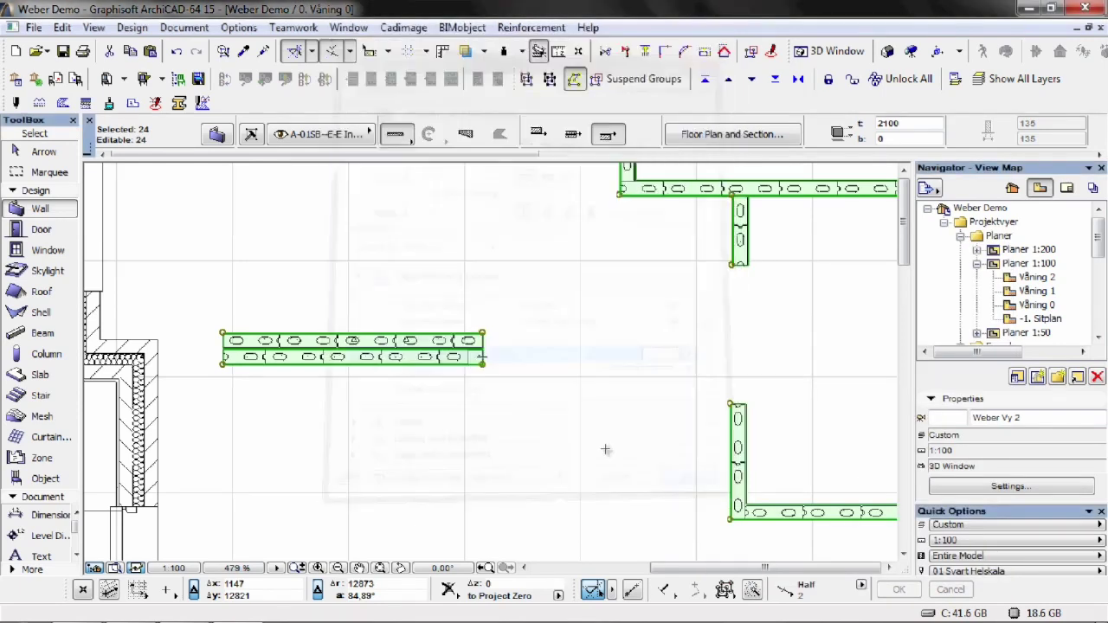